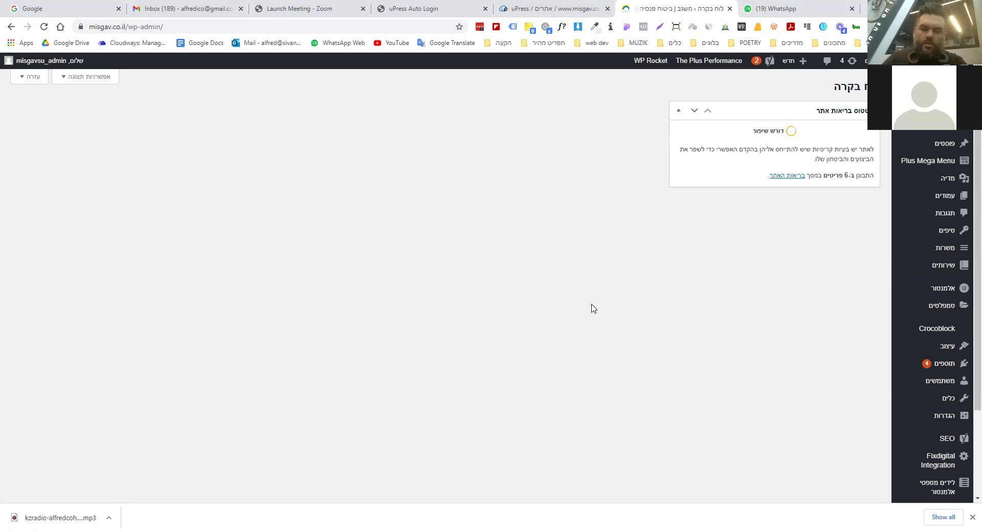
View the live site's home page and inspect the submenu under אודות.
key(F5)
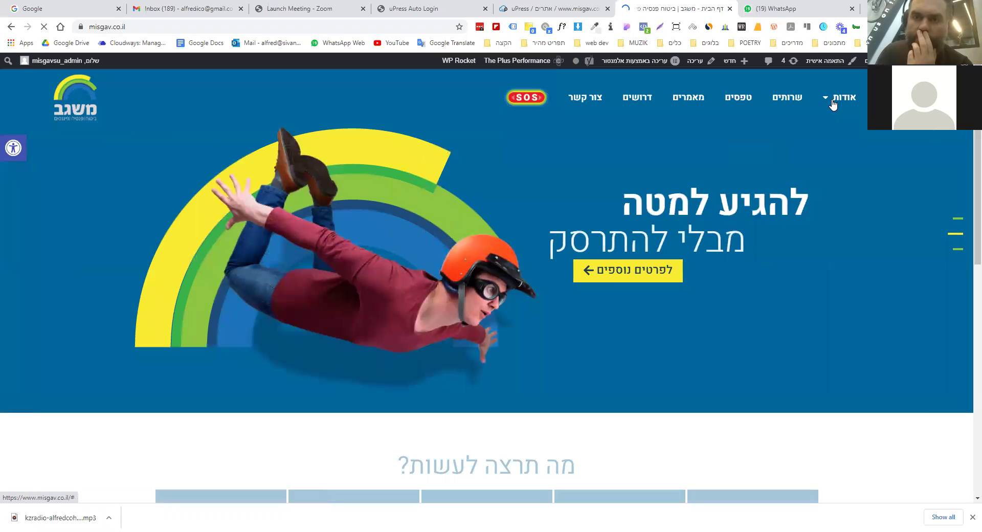
mouse_move(833, 104)
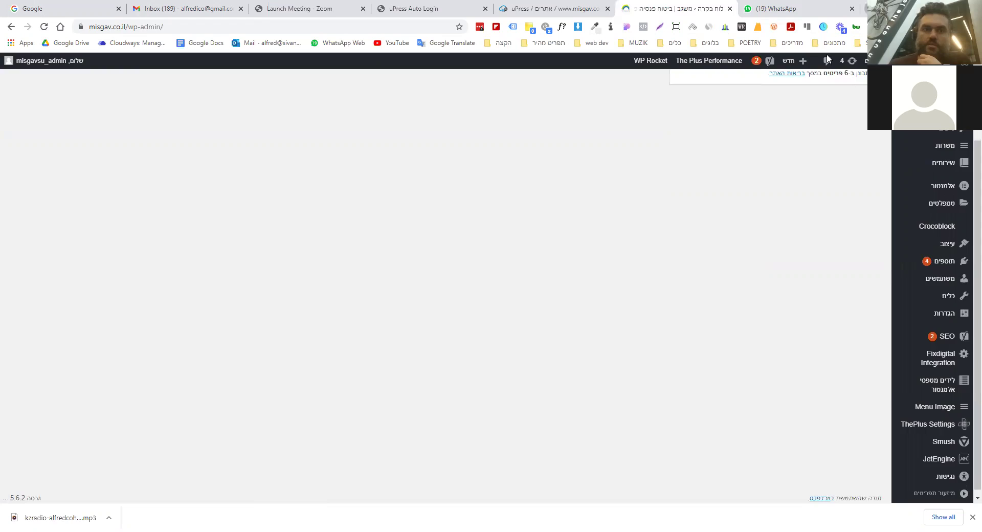
Open the Outlook mailbox in a new browser tab and display the message titled "גילוי נאות אתר משגב".
key(ctrl+t)
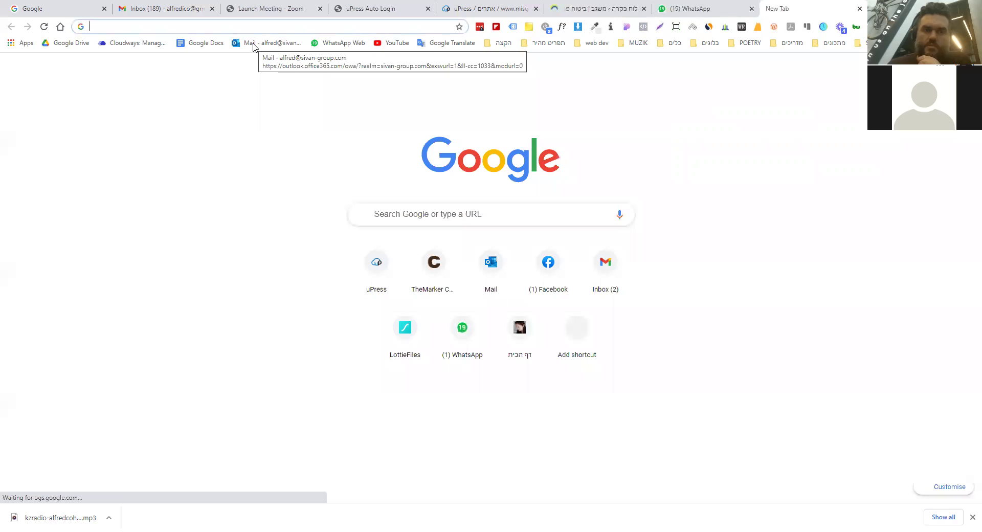
click(282, 45)
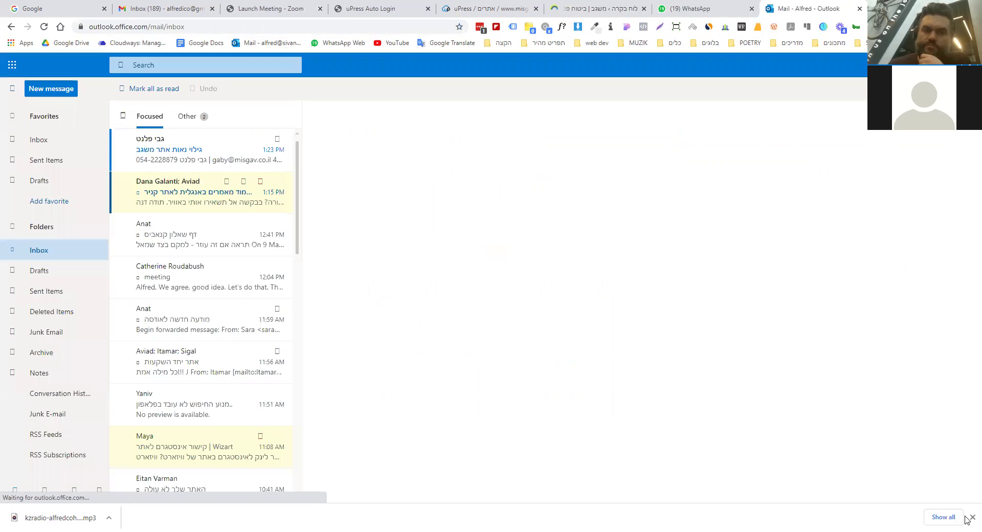
click(193, 155)
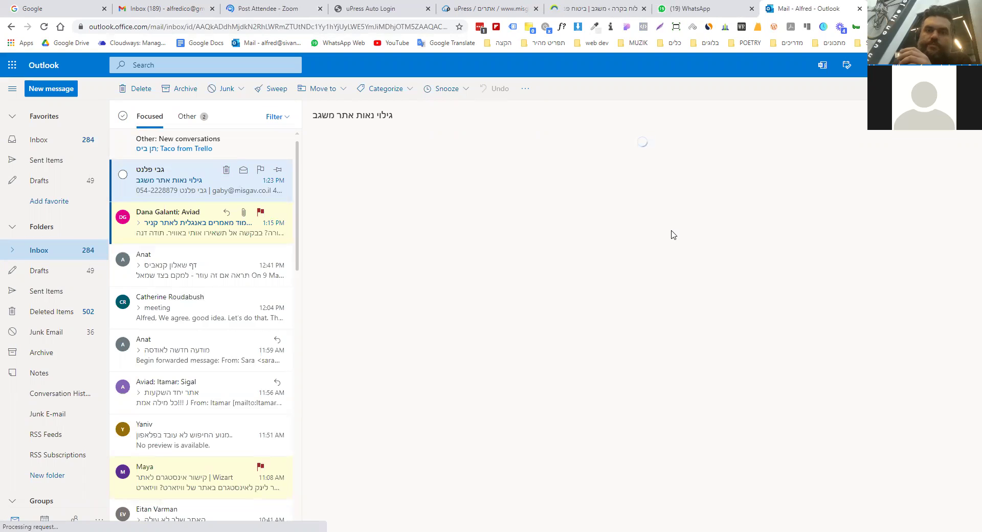
Save the message's PDF attachment, גילוי נאות ללקוחות משגב[44639], to the Desktop.
click(519, 10)
click(614, 7)
click(808, 8)
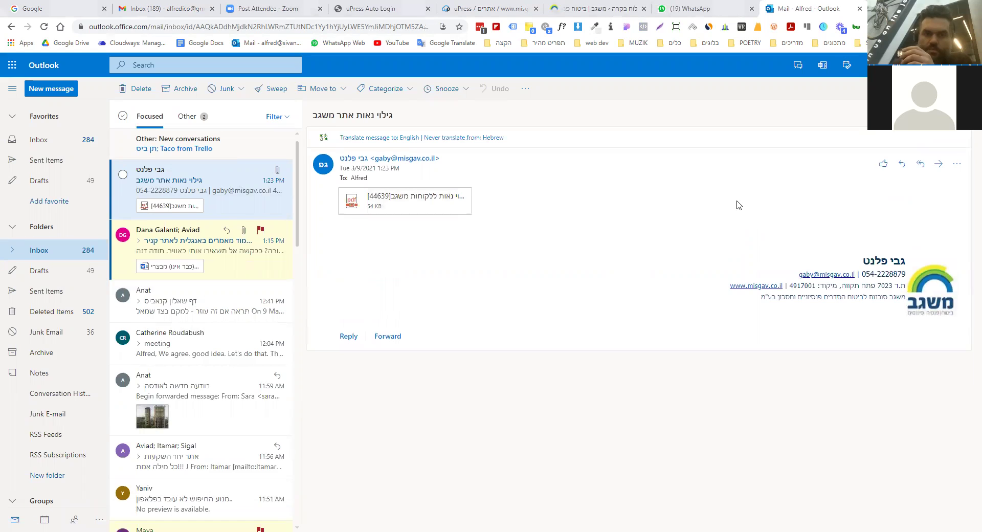
mouse_move(452, 209)
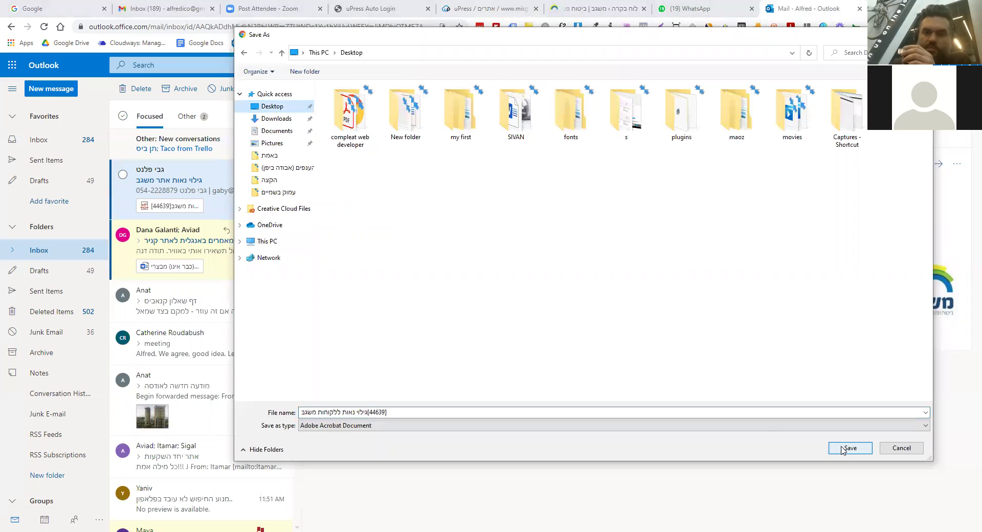
click(843, 449)
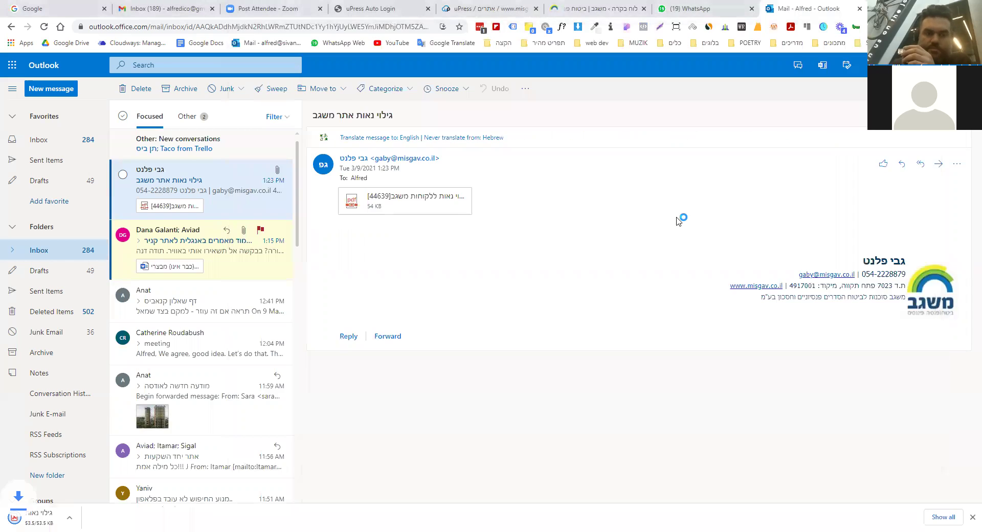
Switch to the WordPress admin and upload the גילוי נאות ללקוחות משגב[44639] PDF from the Desktop as a new media file.
click(560, 13)
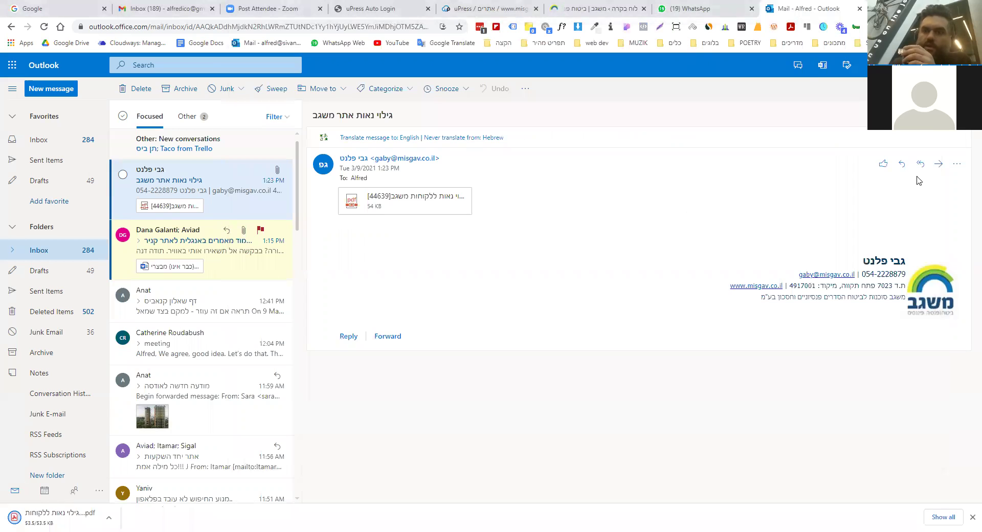
scroll(914, 171, up, 2)
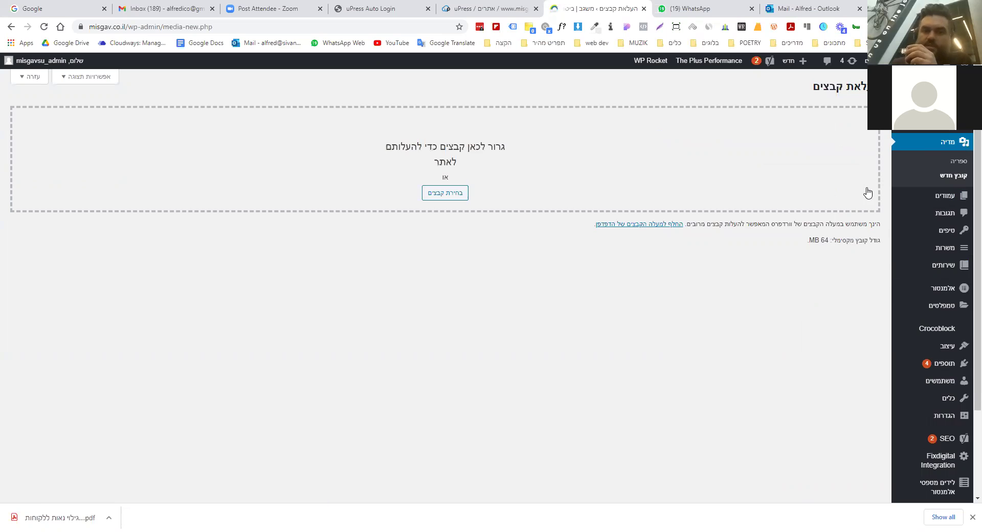
click(448, 197)
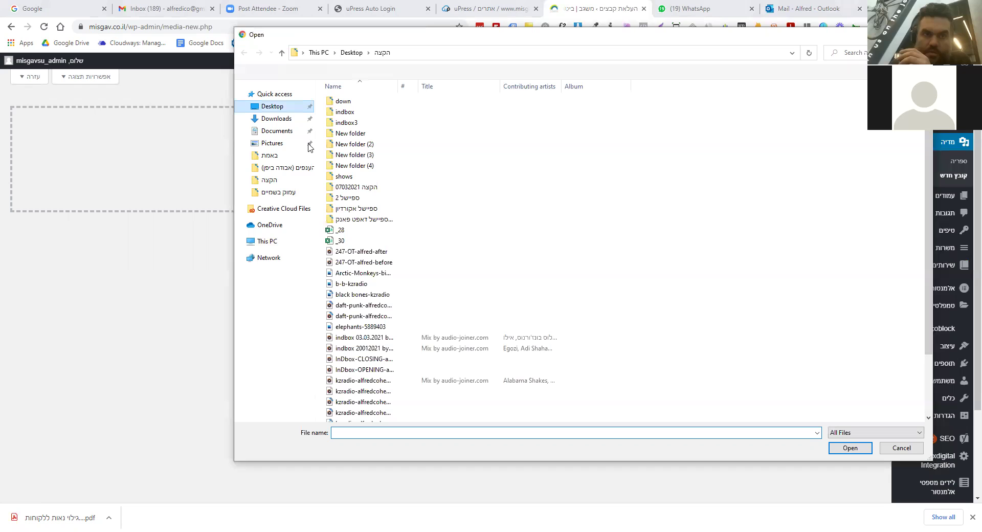
click(277, 110)
scroll(664, 205, down, 3)
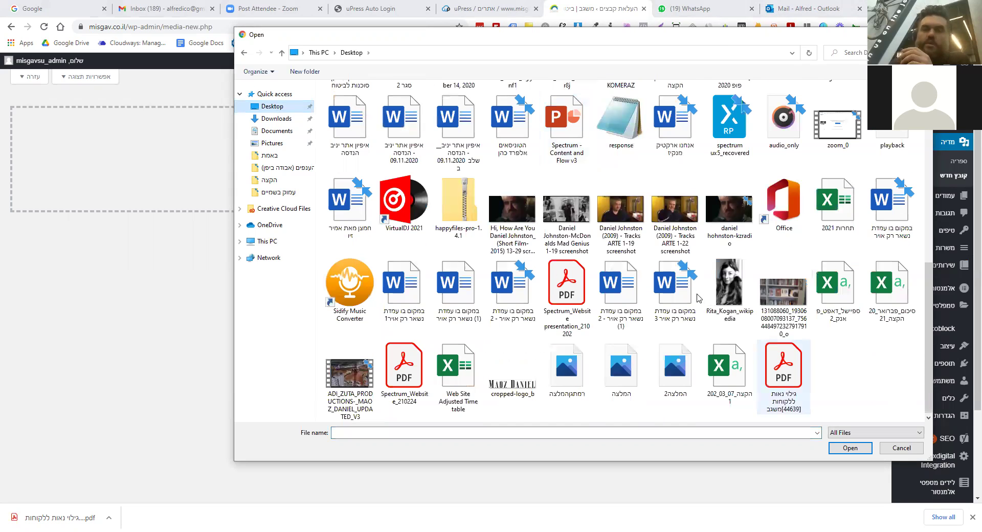
key(Return)
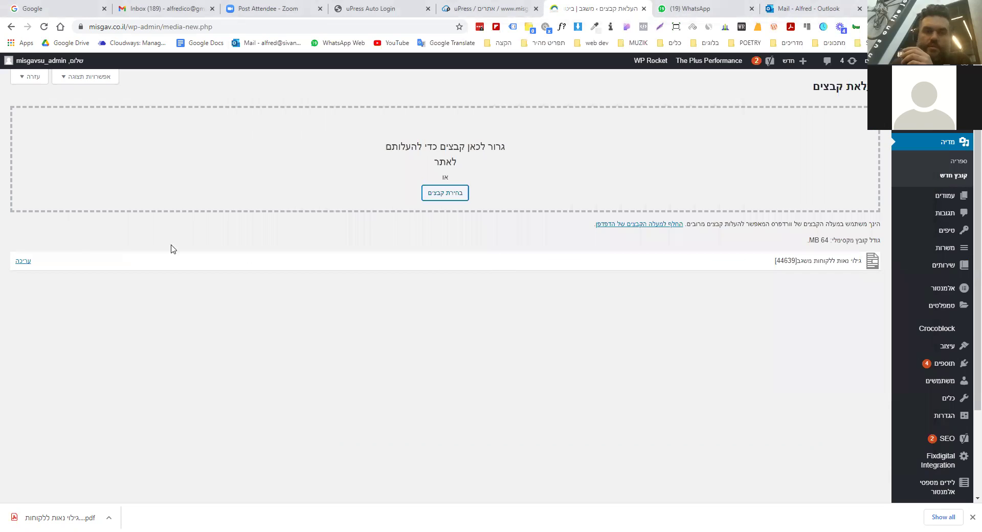
Open the uploaded PDF's media details and copy its file URL to the clipboard.
click(26, 261)
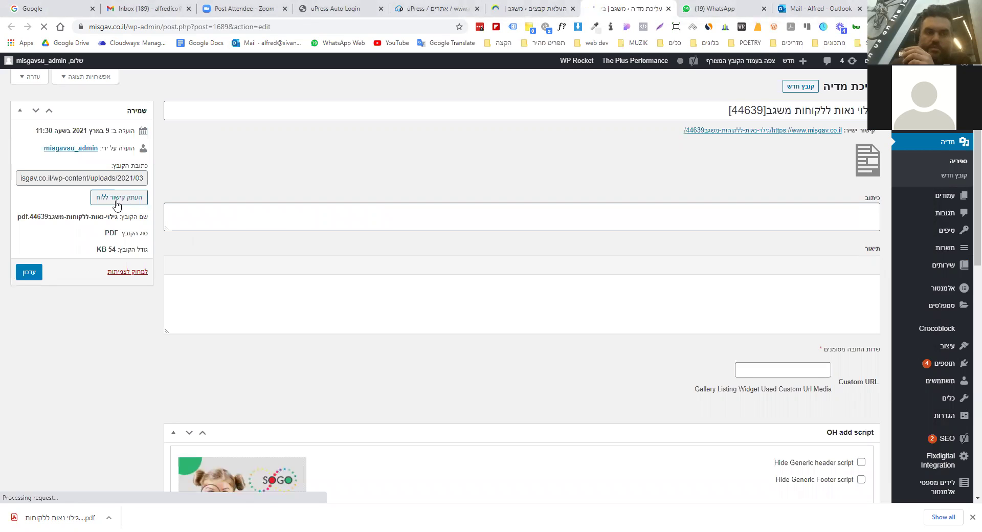
click(118, 205)
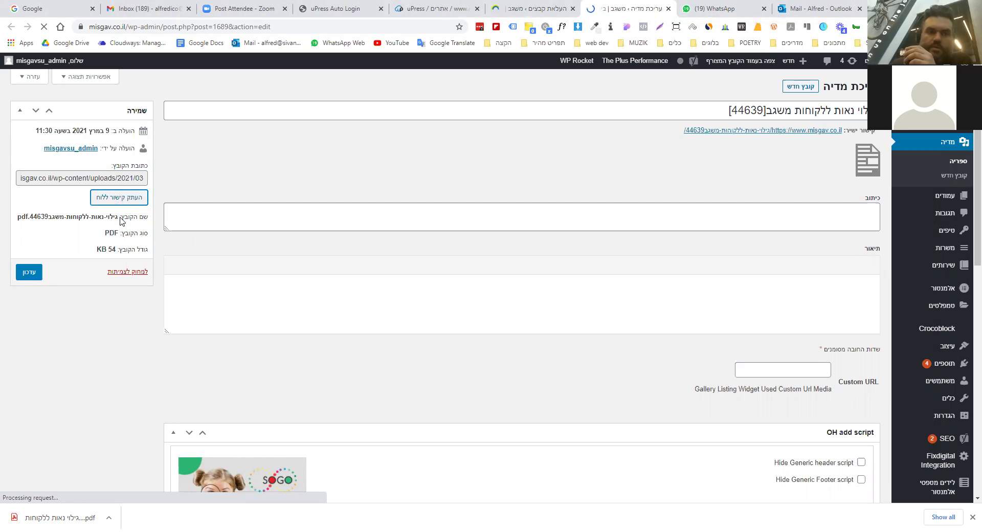
click(116, 198)
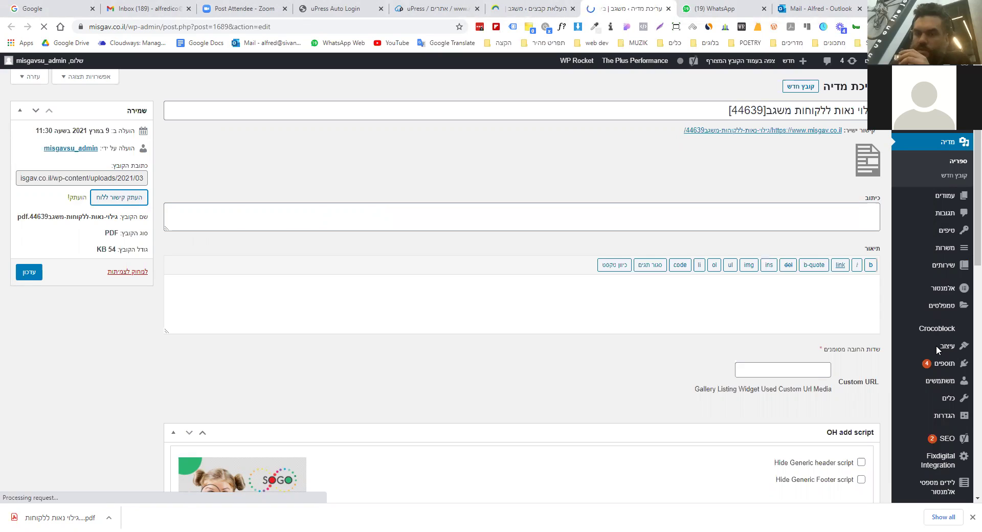
Open the site's menu editor and review the structure of the ראשי menu.
scroll(944, 347, down, 1)
mouse_move(947, 302)
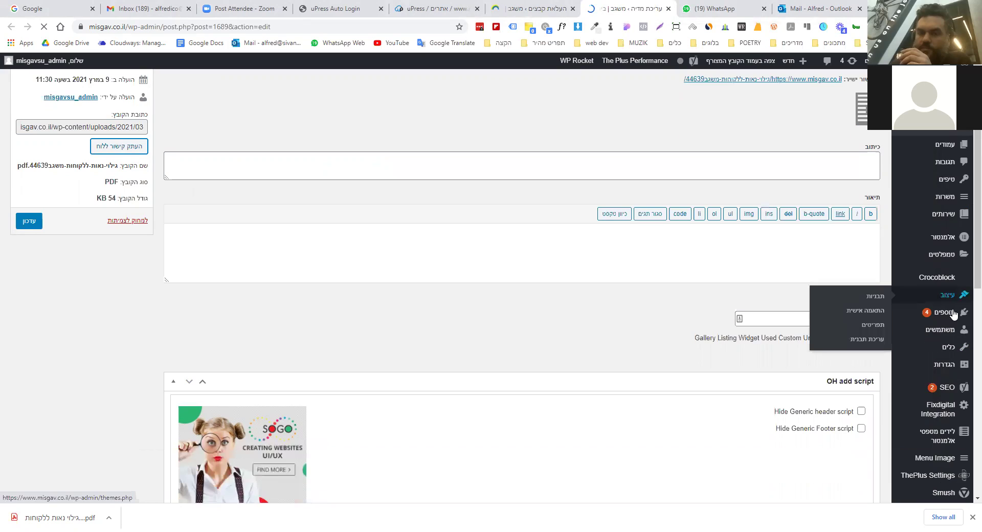
click(872, 326)
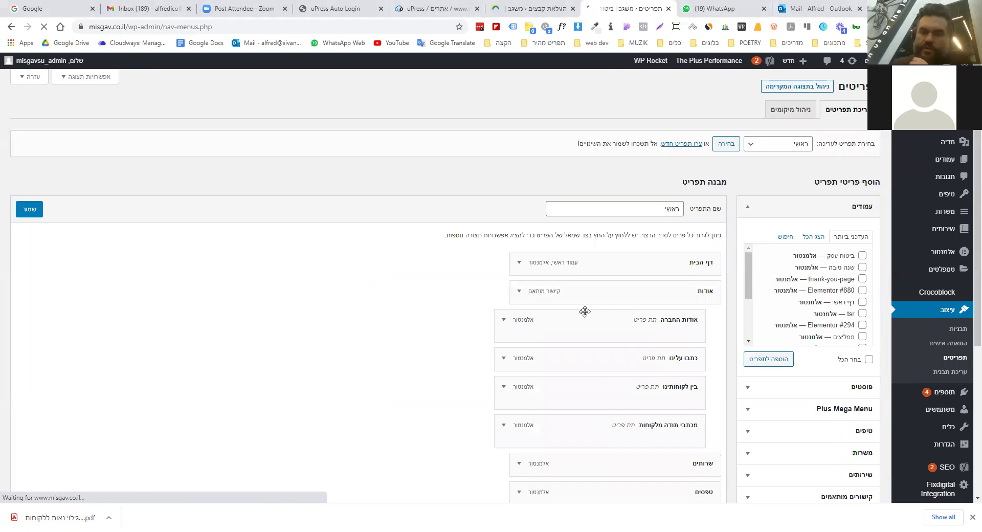
scroll(811, 361, down, 2)
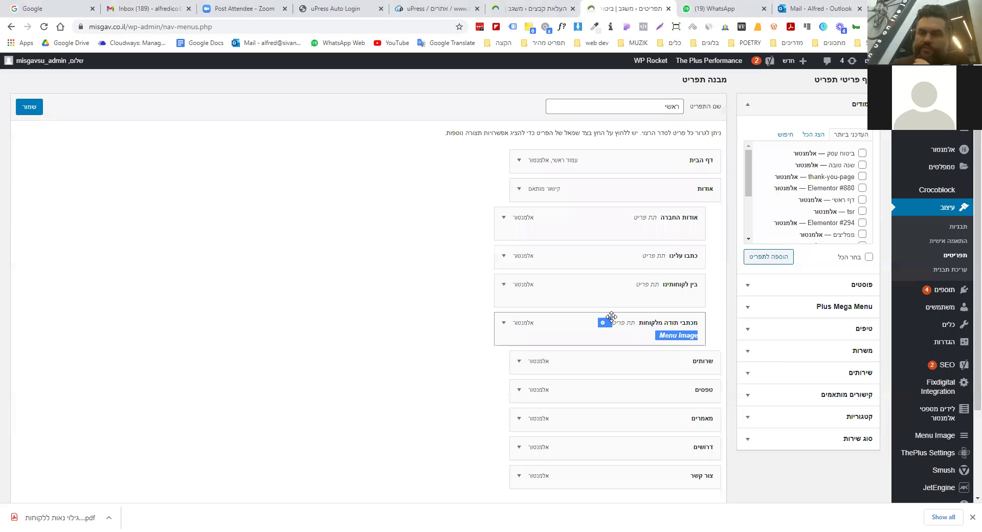
click(673, 337)
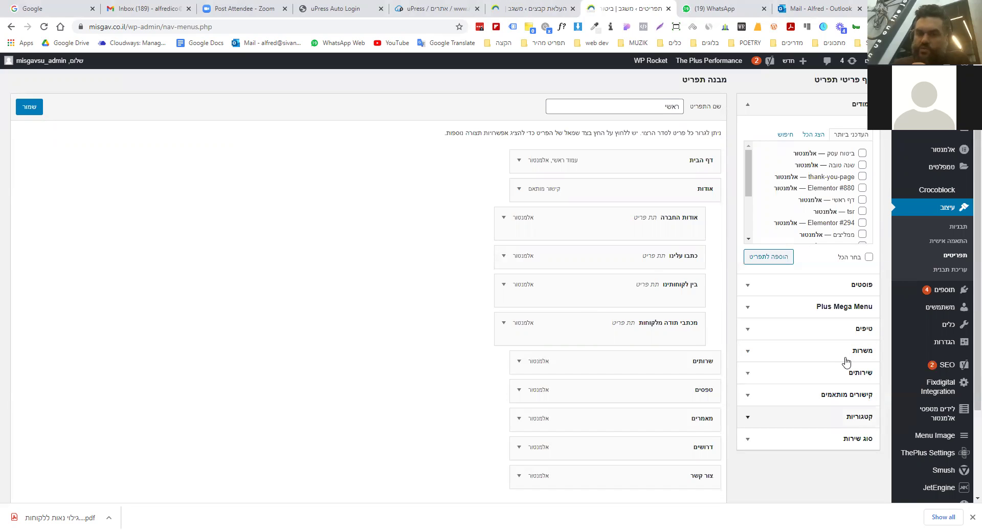
Add a custom link to the ראשי menu with the copied PDF URL and the link text "גילוי נאות".
click(843, 394)
click(802, 307)
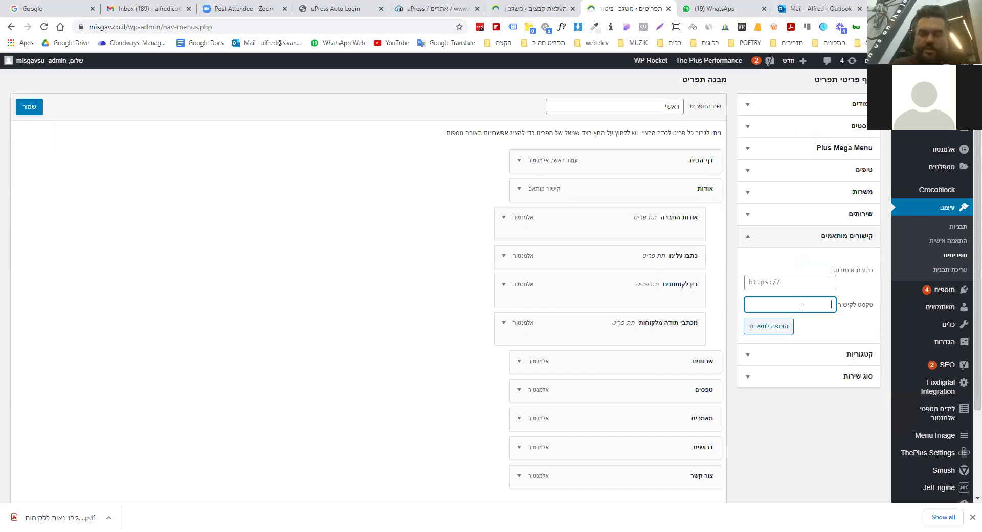
click(794, 279)
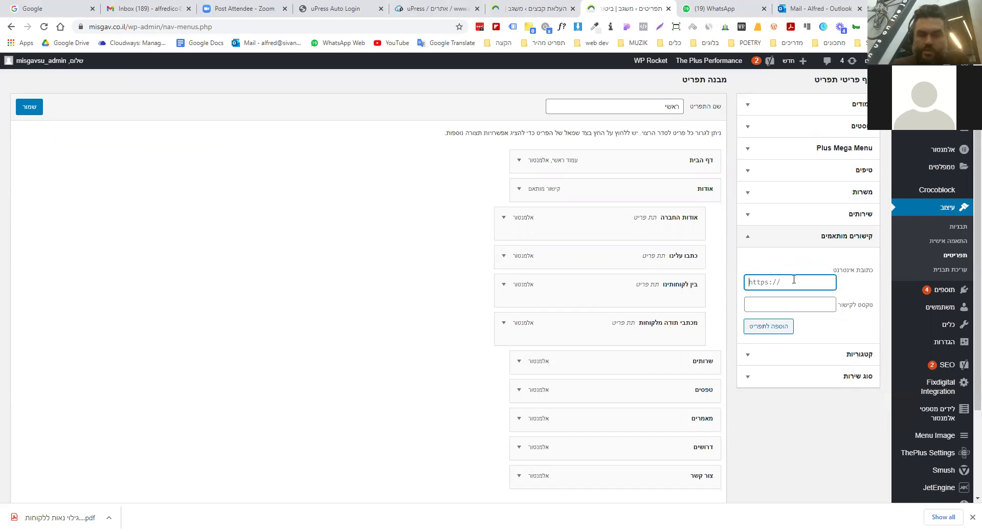
key(ctrl+v)
drag(793, 280, 770, 284)
drag(831, 280, 796, 279)
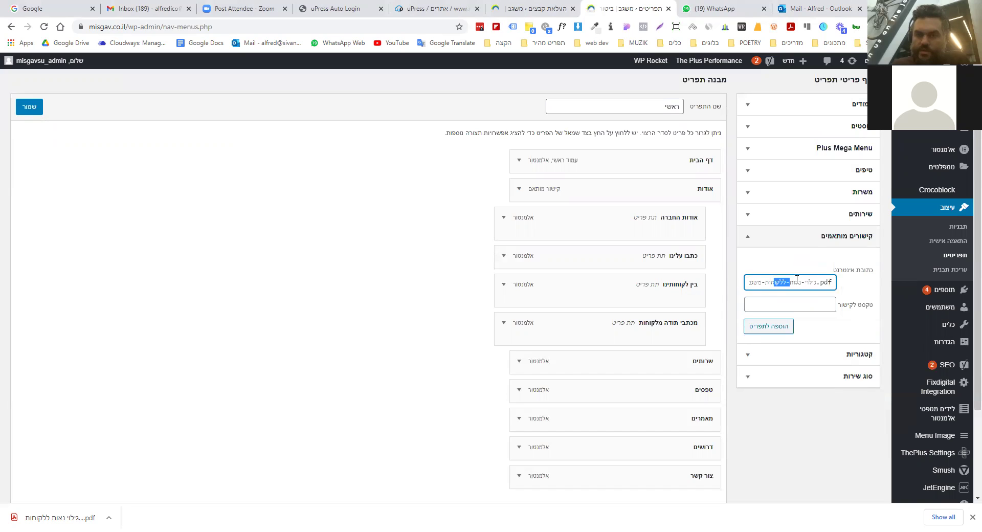
click(789, 310)
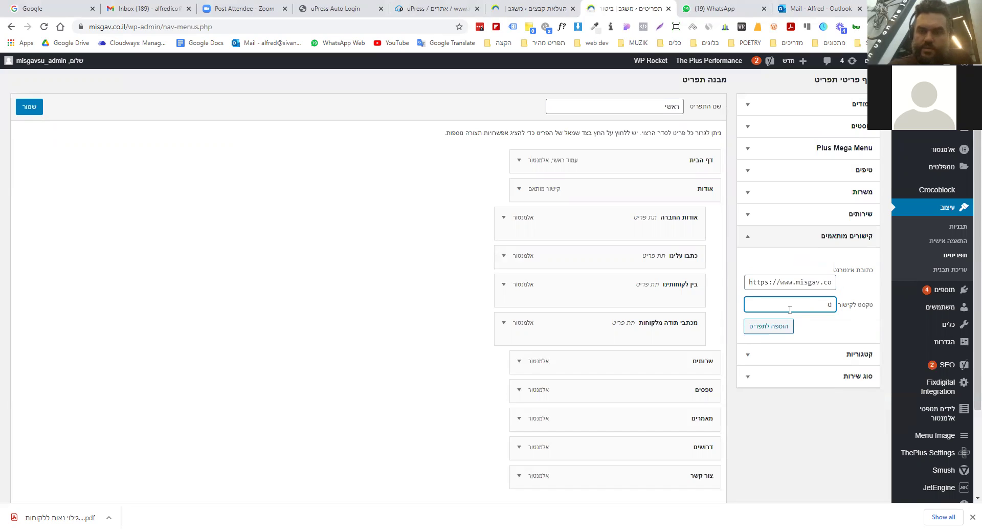
text(גילוי נאות)
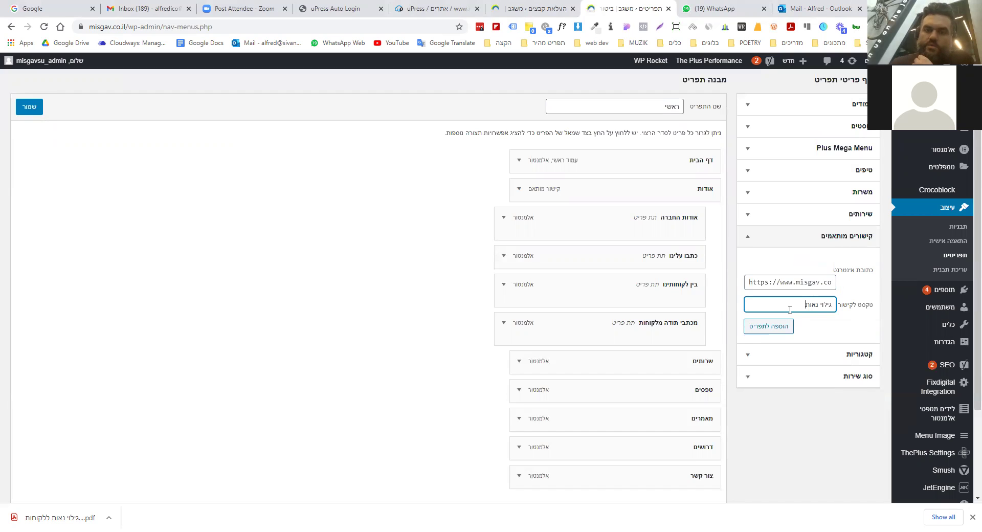
click(777, 332)
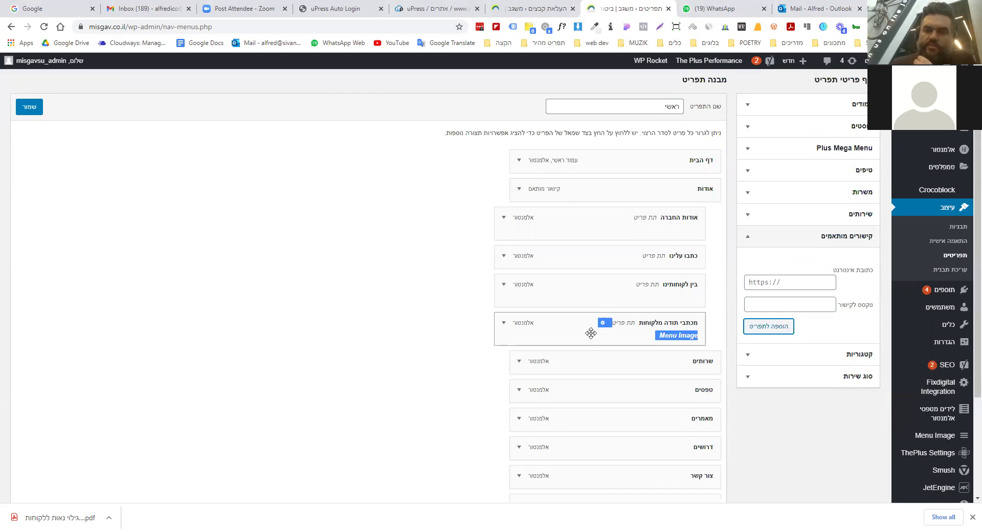
Make גילוי נאות a sub-item of אודות, placed directly after מכתבי תודה מלקוחות, and save the menu.
scroll(591, 333, down, 3)
drag(600, 359, 586, 230)
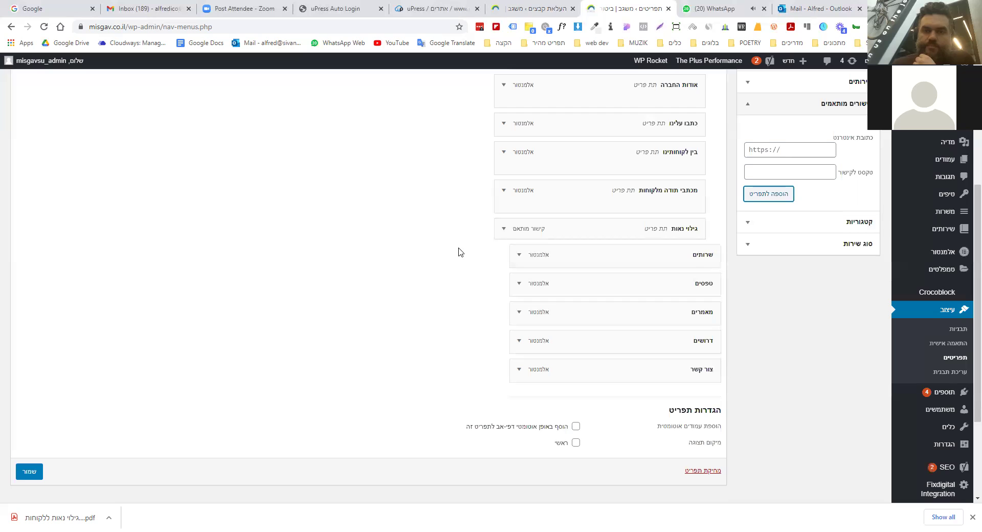
scroll(502, 240, up, 1)
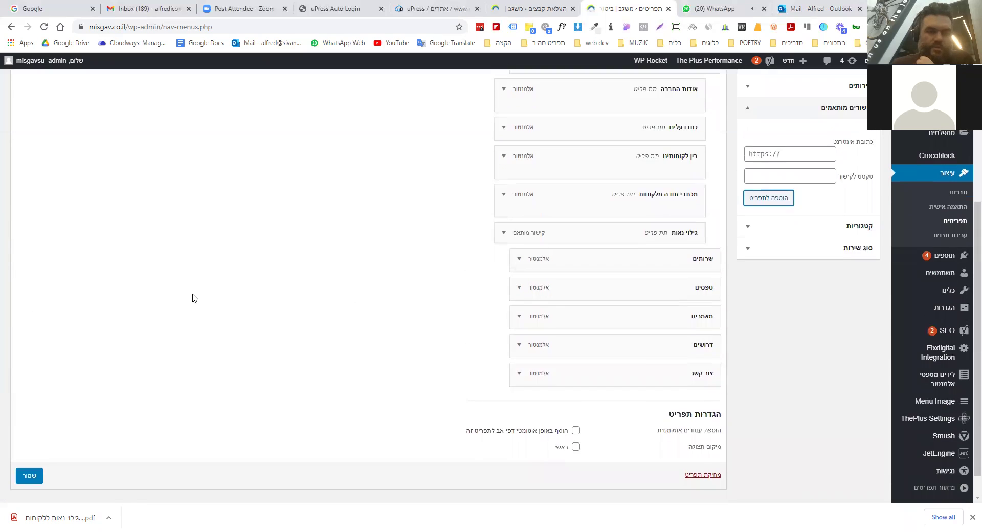
scroll(192, 299, up, 5)
click(29, 218)
click(29, 209)
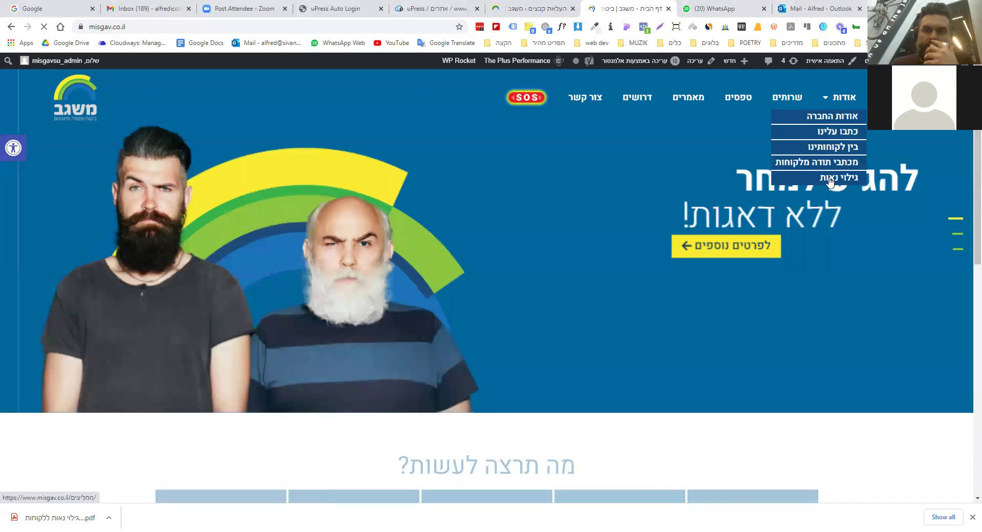
Test the גילוי נאות link under אודות on the live site, and return to the home page.
click(830, 178)
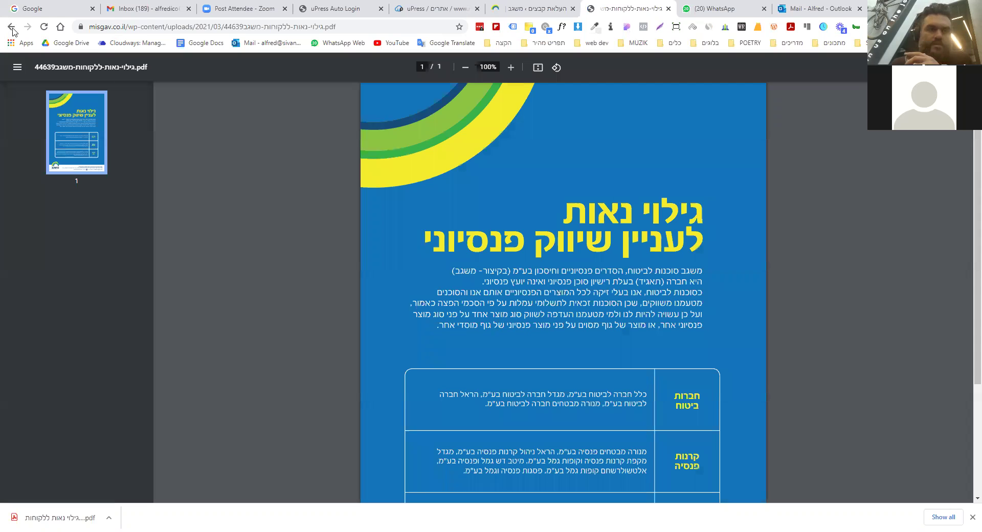
click(12, 28)
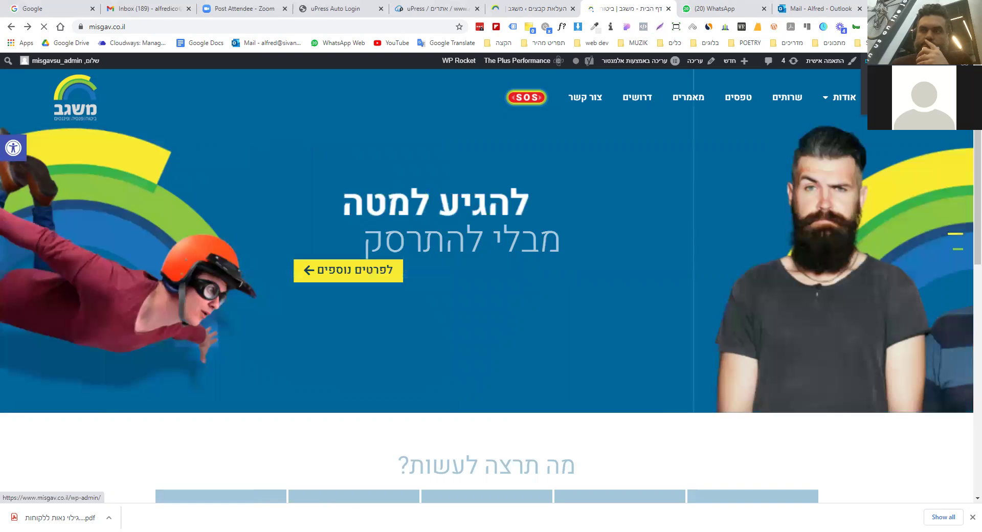
Open the site's menu editor from the dashboard and enable the advanced menu property for opening links in a new tab.
click(872, 60)
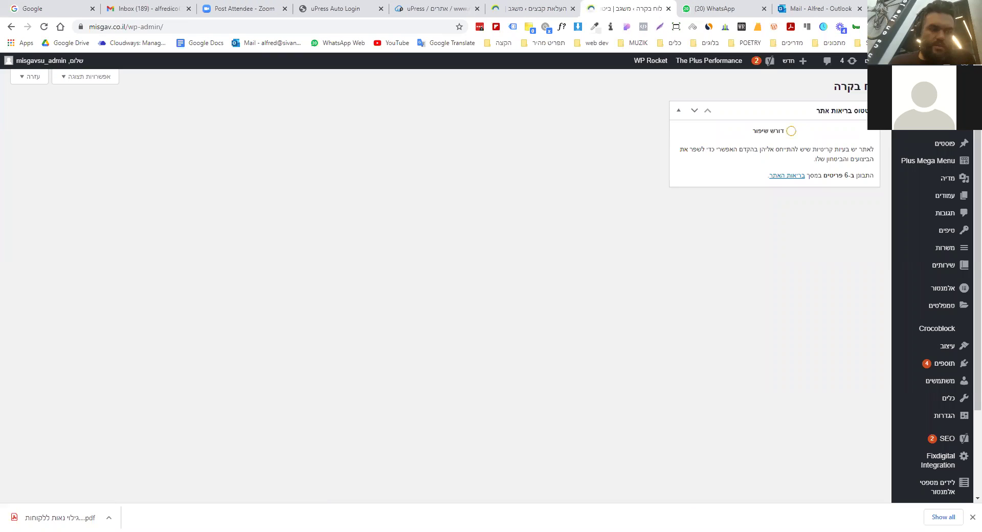
mouse_move(952, 361)
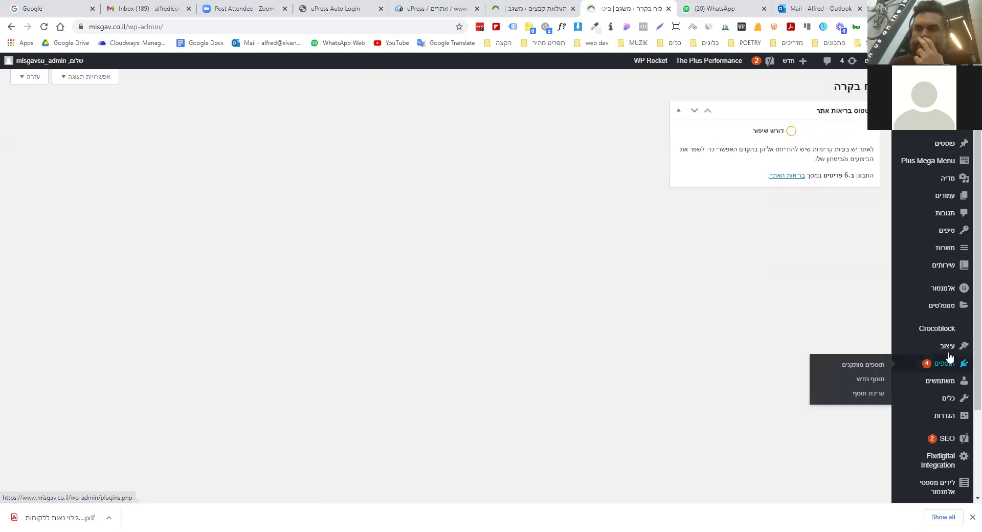
click(876, 377)
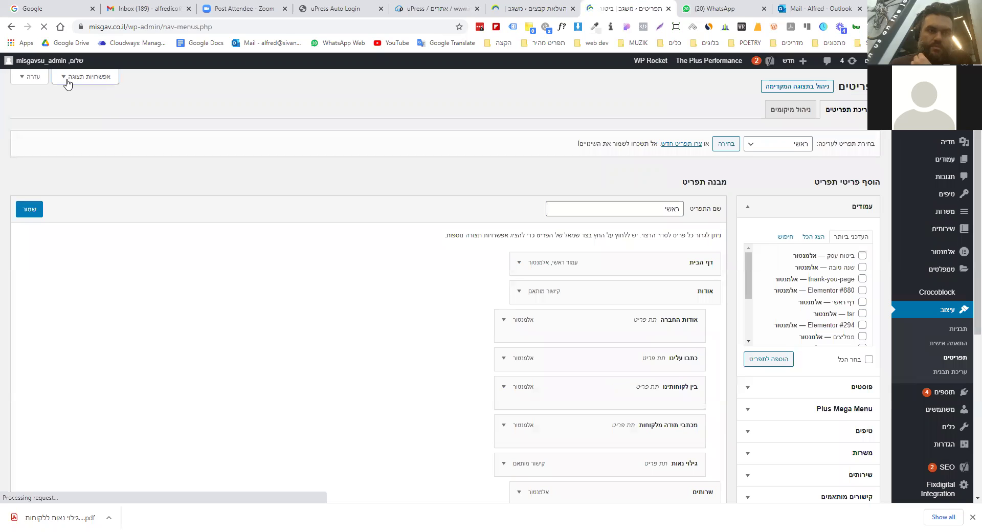
click(65, 81)
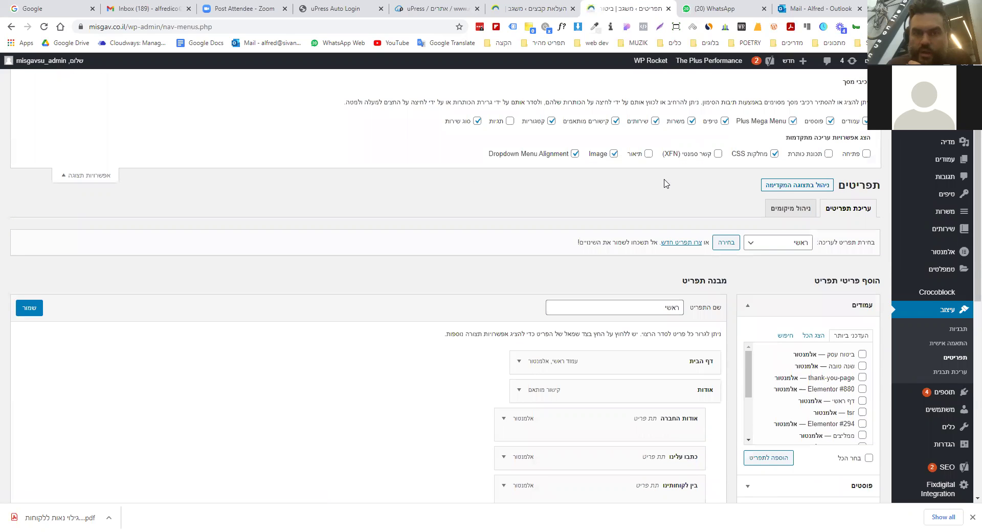
click(865, 156)
Set the גילוי נאות menu item to open its link in a new tab and save the ראשי menu.
scroll(629, 296, down, 1)
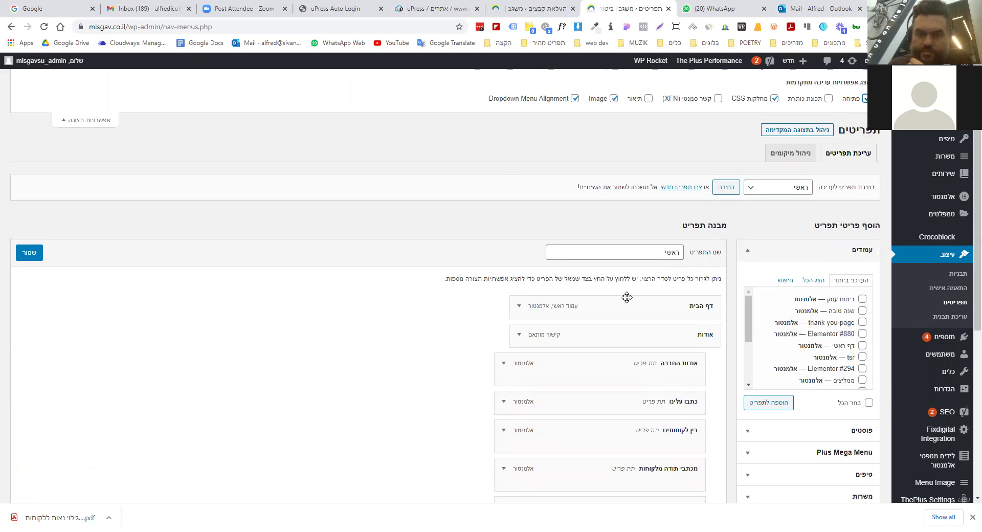
scroll(627, 297, down, 2)
scroll(521, 322, down, 2)
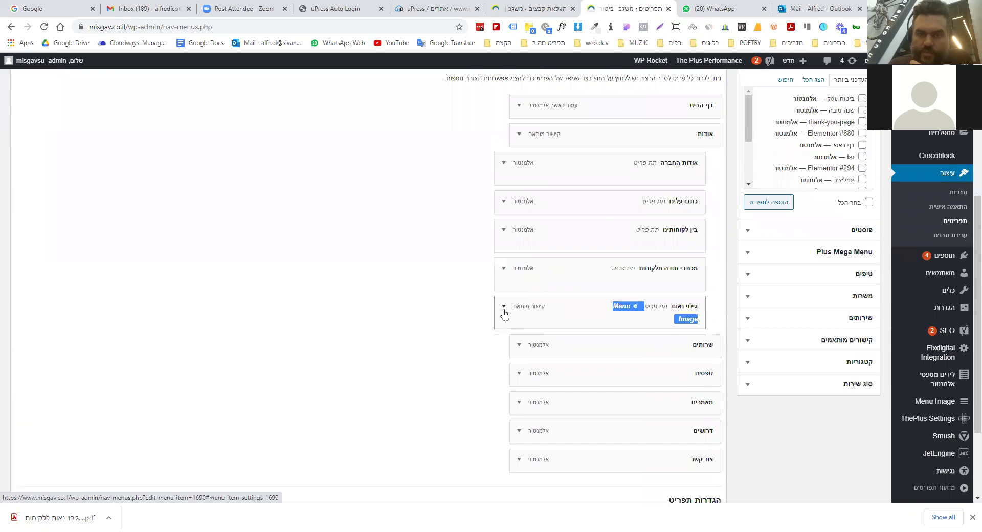
click(504, 306)
scroll(679, 285, down, 2)
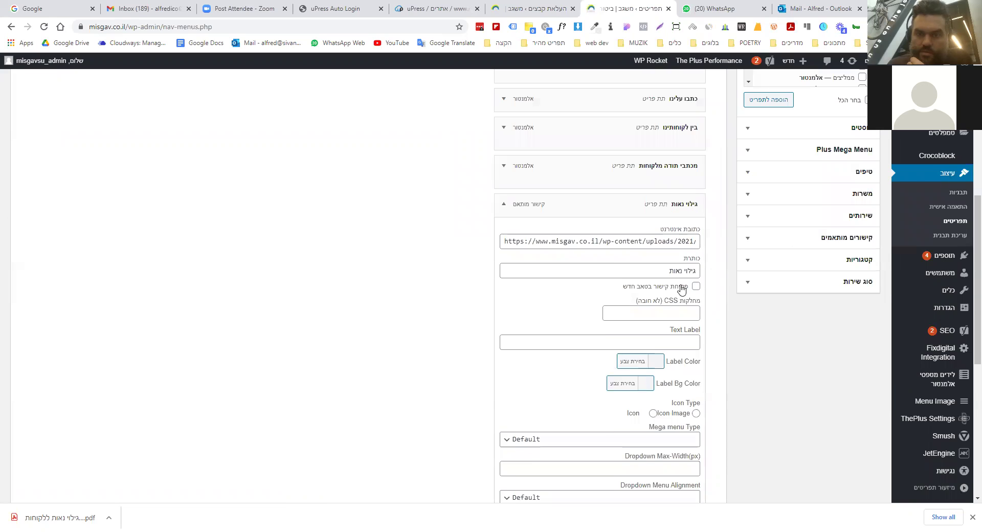
click(695, 287)
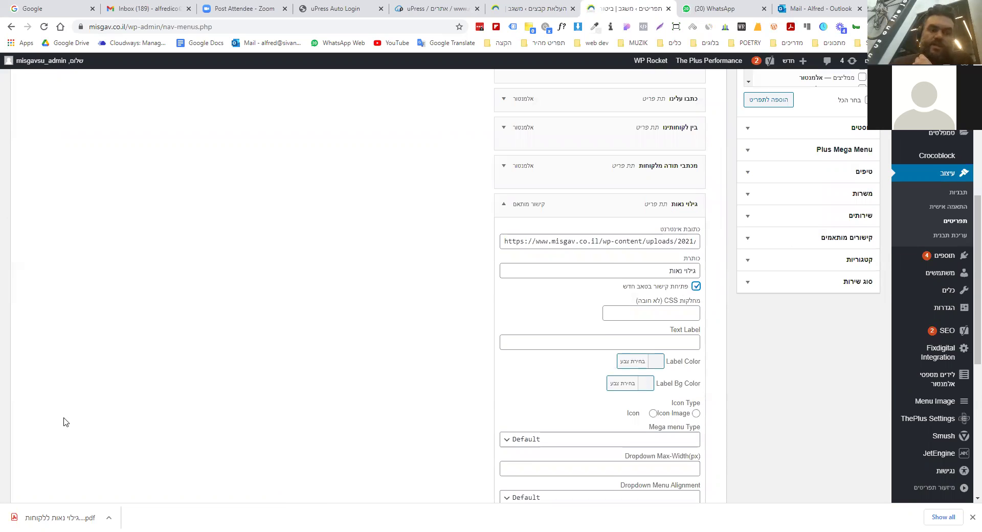
scroll(205, 450, down, 7)
key(Return)
scroll(842, 296, up, 3)
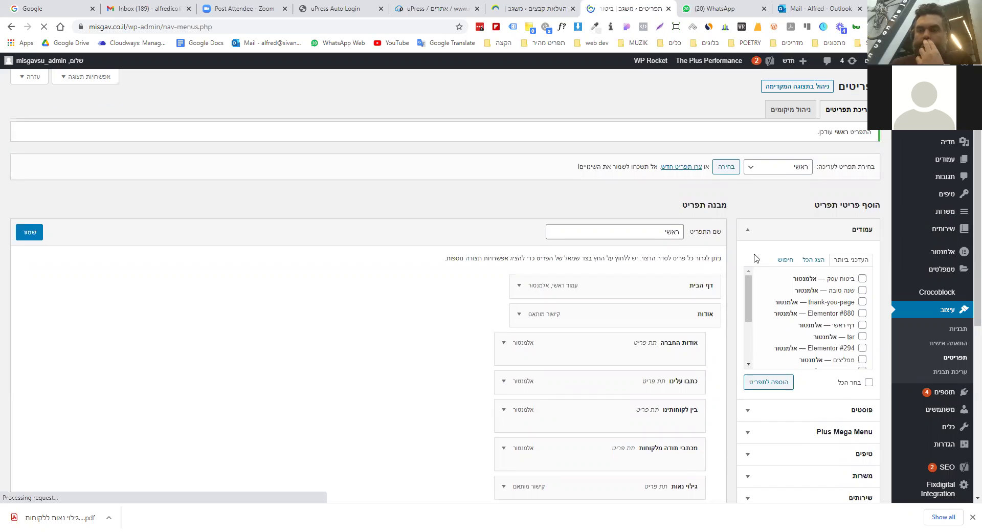
Check the new-tab setting of the גילוי נאות menu item, and save the ראשי menu again.
scroll(659, 352, down, 3)
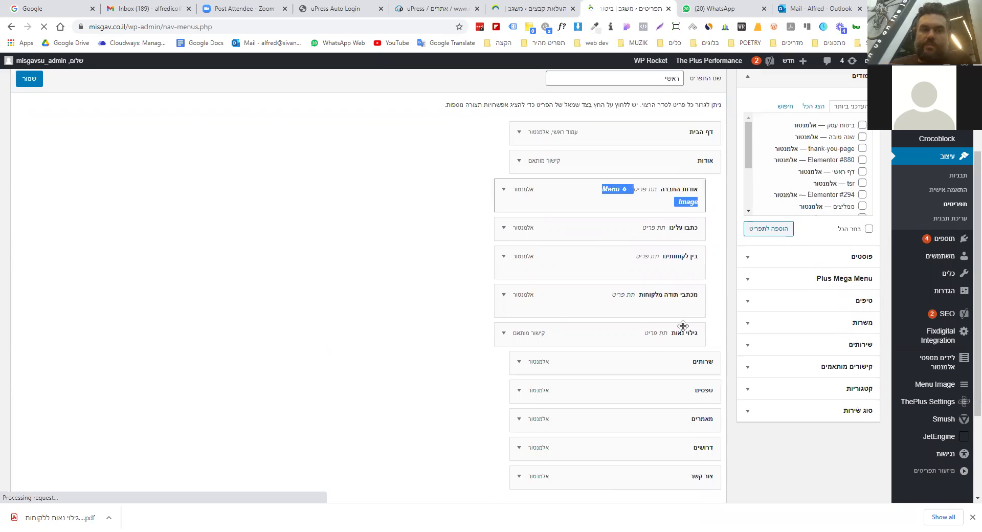
scroll(804, 290, up, 1)
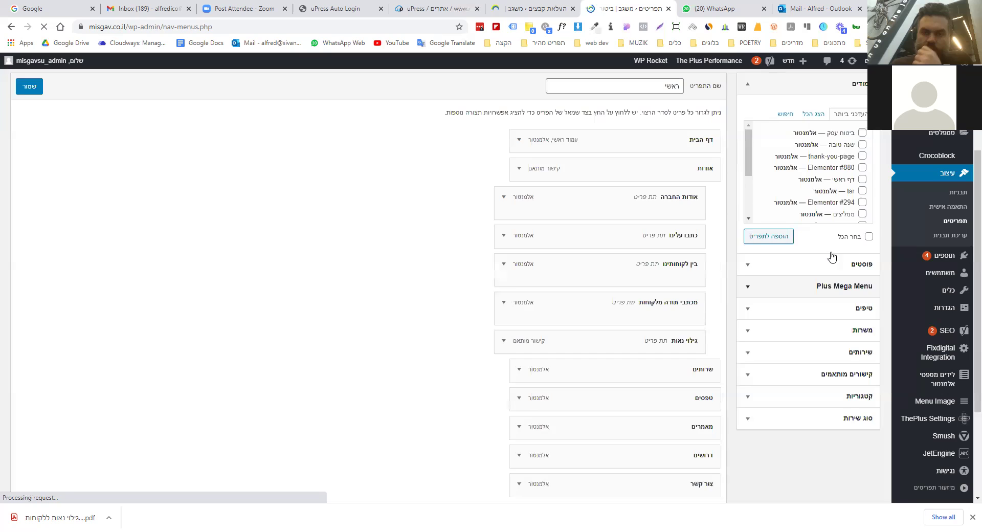
scroll(905, 263, up, 3)
scroll(601, 344, down, 4)
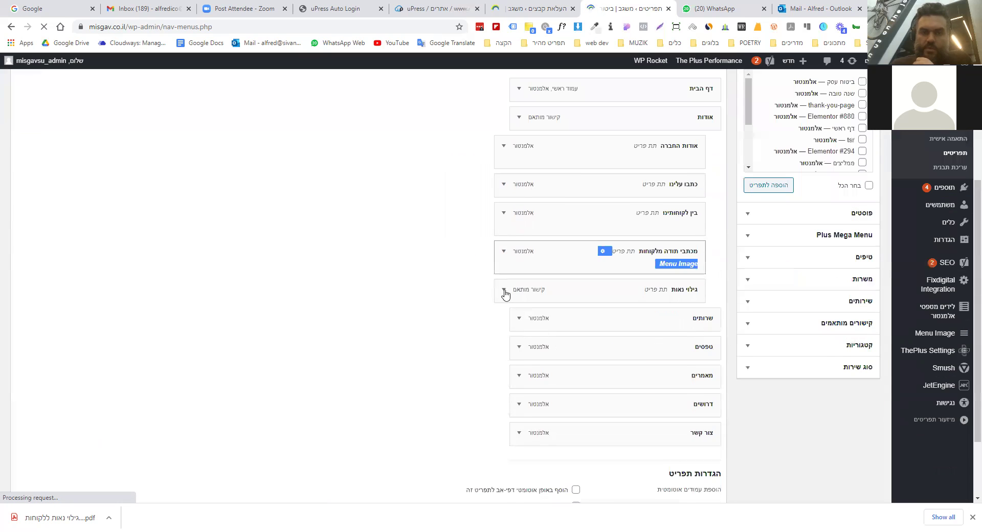
click(504, 294)
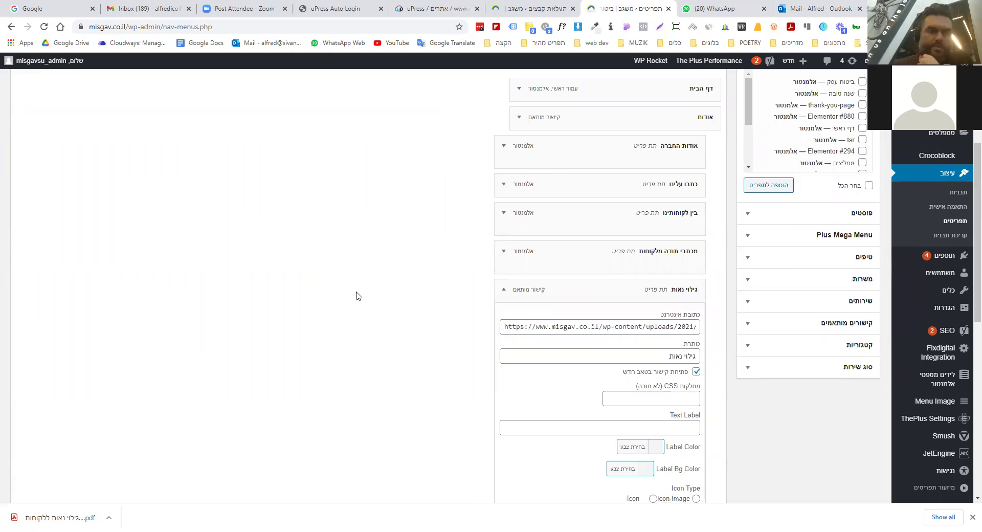
scroll(35, 139, up, 2)
click(35, 139)
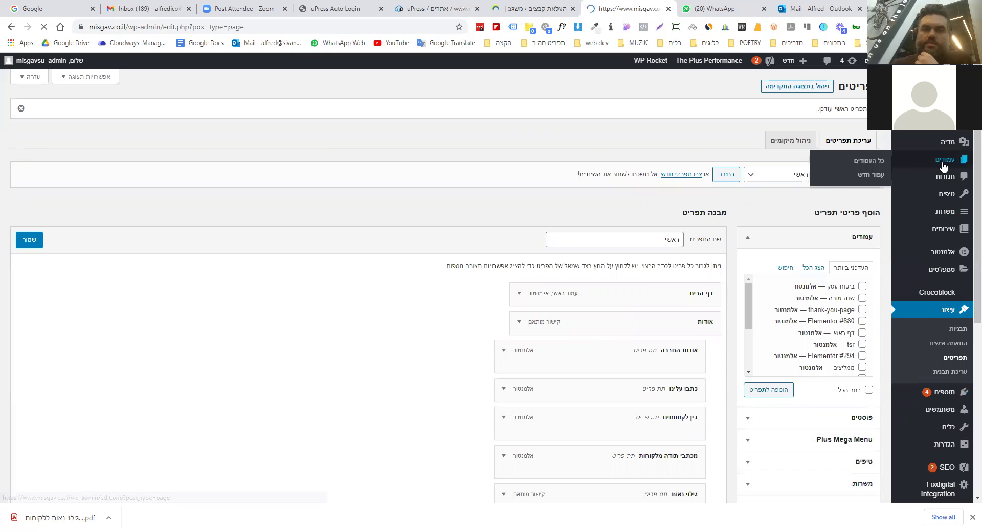
Create a new page titled "גילוי נאות" and open its pre-publish checks.
click(943, 163)
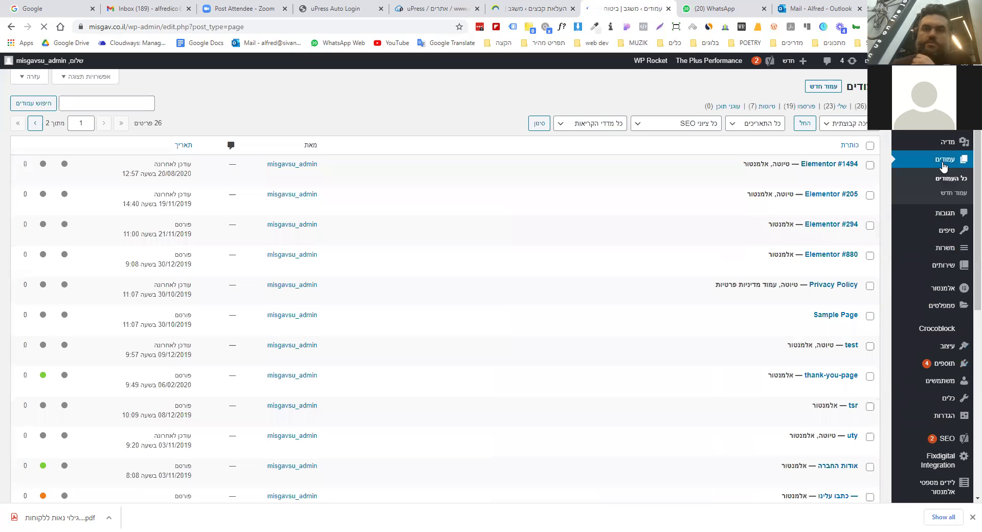
click(822, 87)
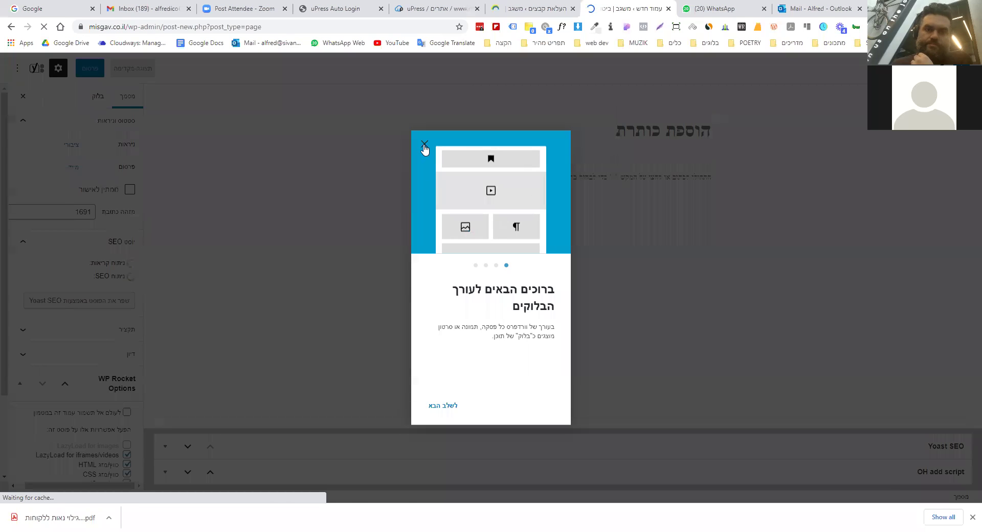
click(638, 156)
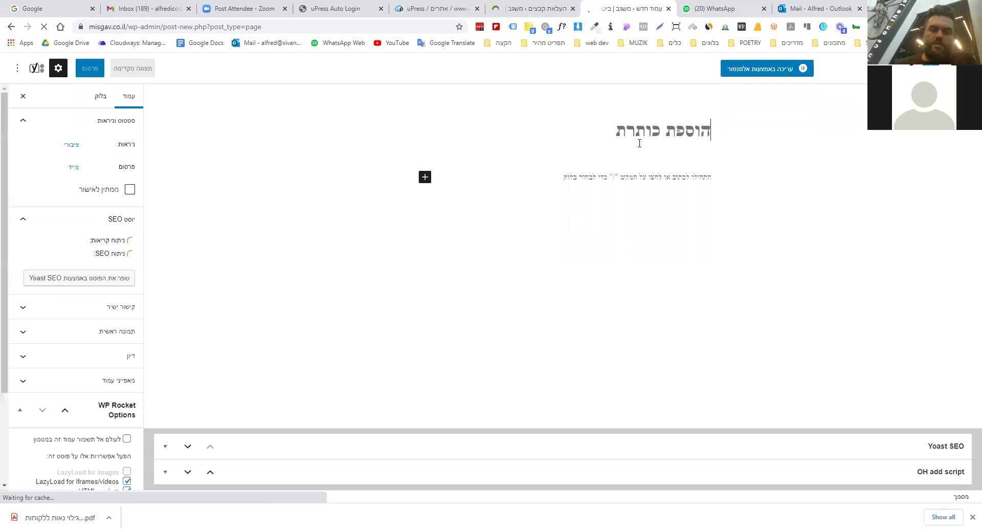
text(גילוי)
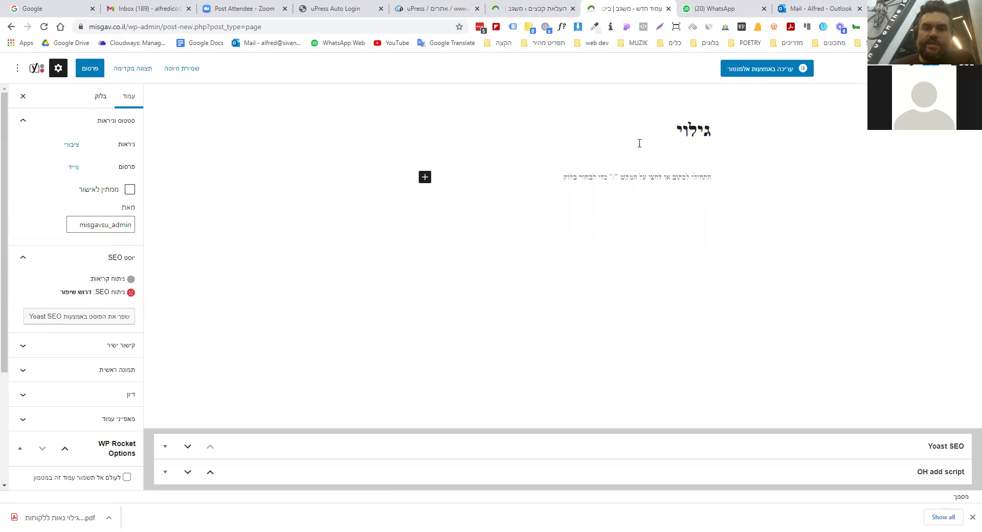
text( נאות)
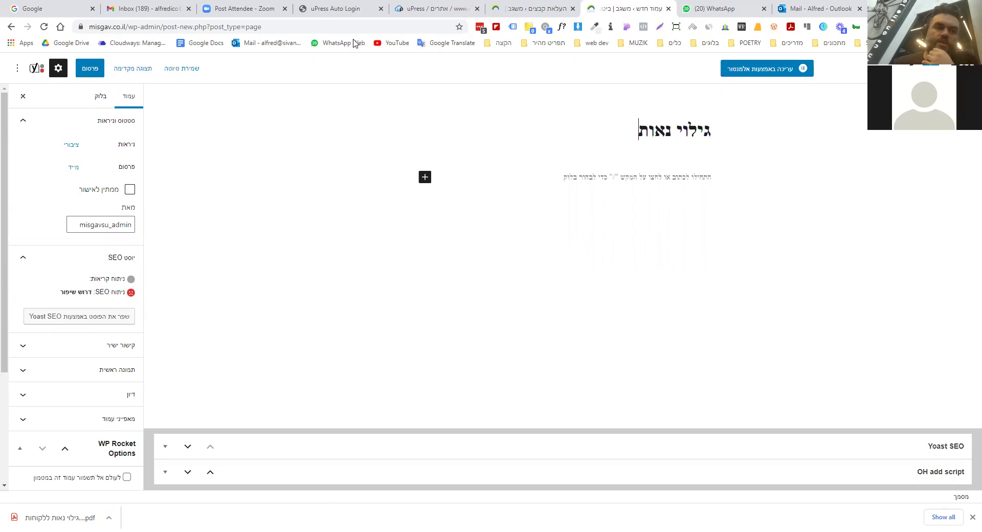
click(92, 70)
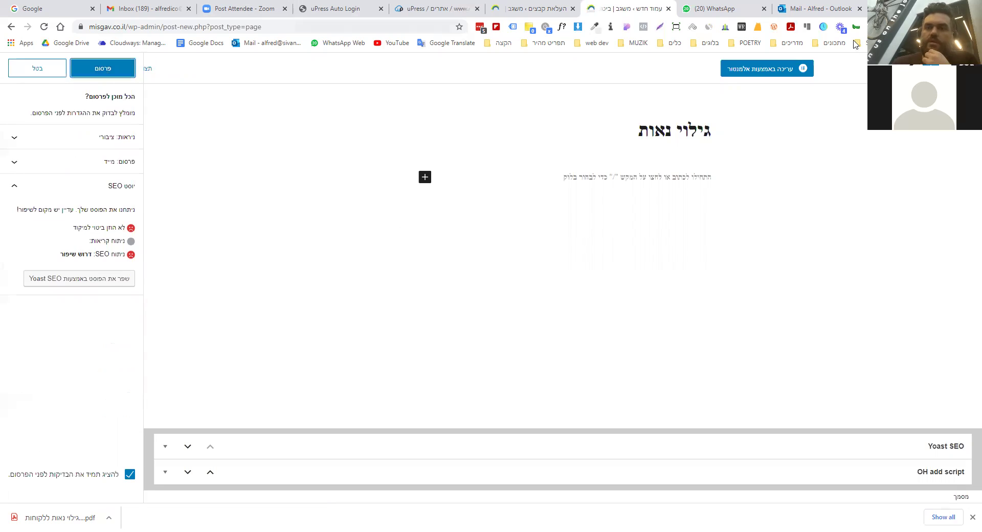
Search Google for "pdf to jpg" in a new browser tab and open the pdf2jpg.net converter.
key(ctrl+t)
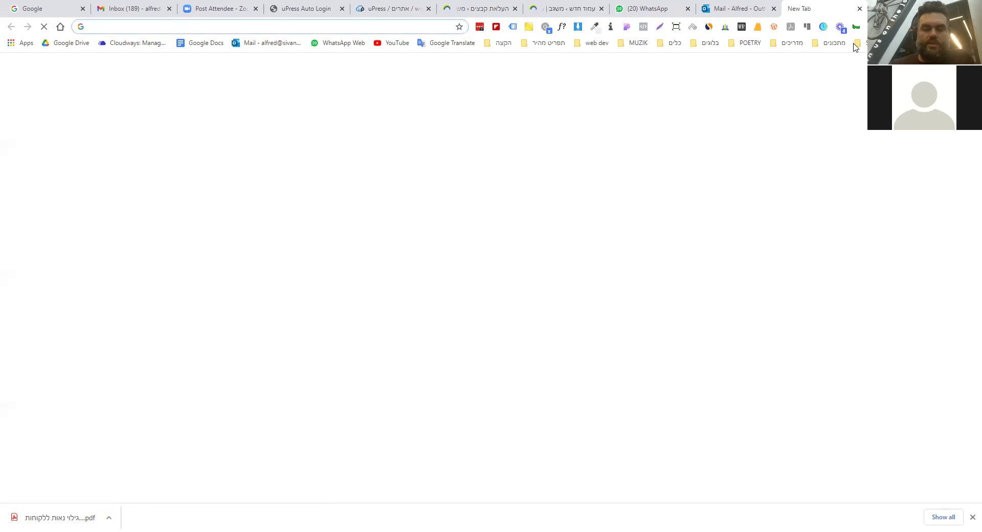
text(פגכ)
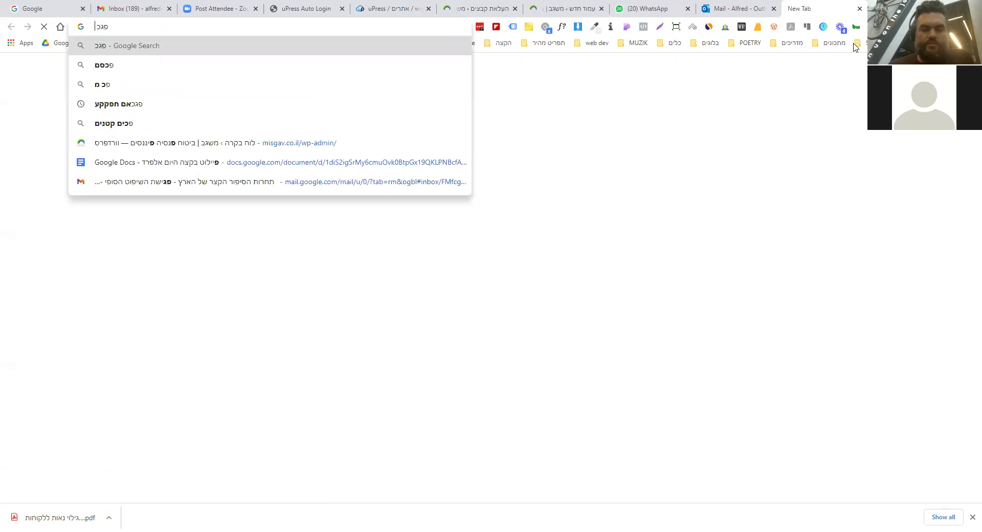
text( אם חפ)
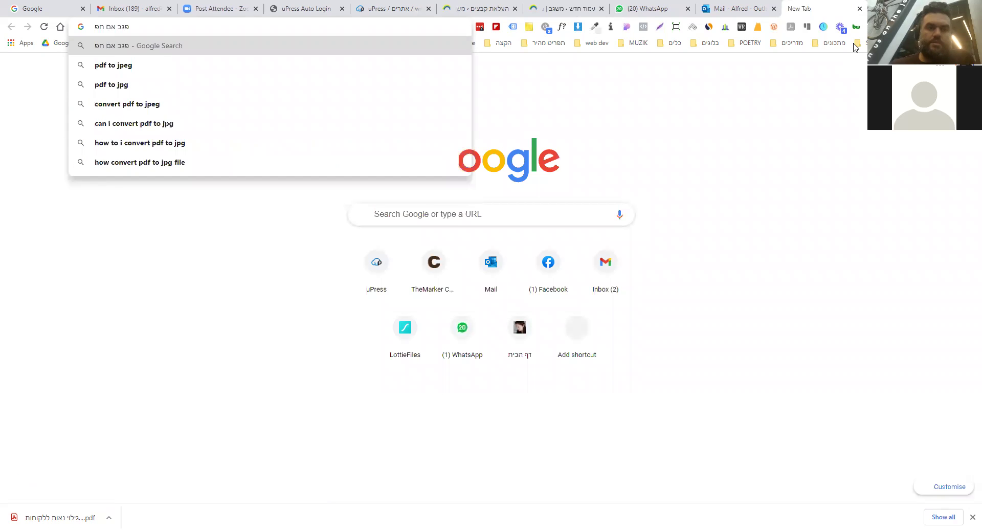
text(ע)
key(Down)
key(Return)
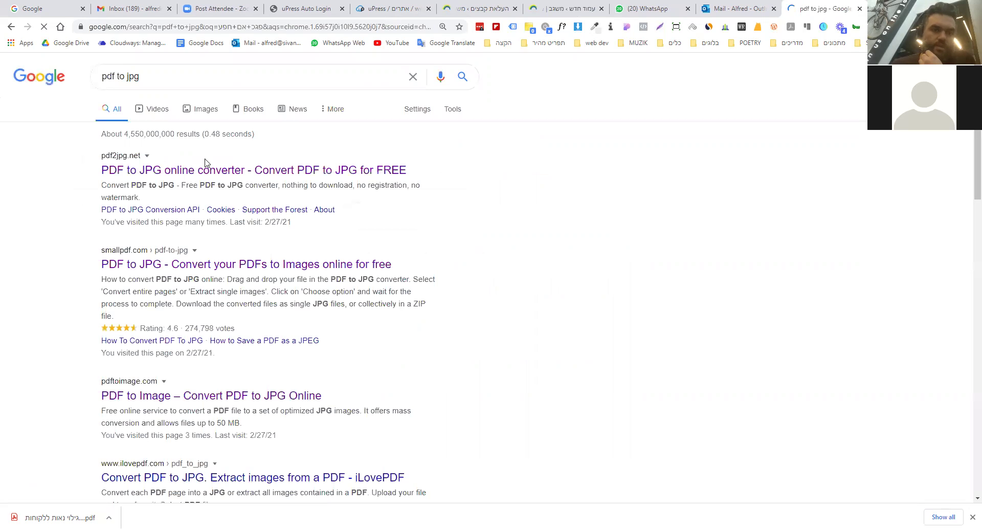
click(206, 172)
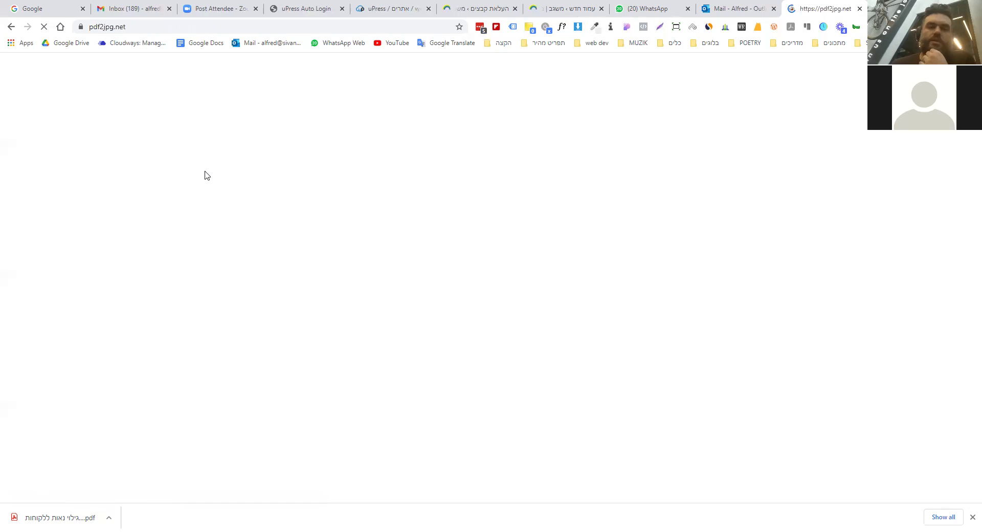
scroll(348, 332, down, 3)
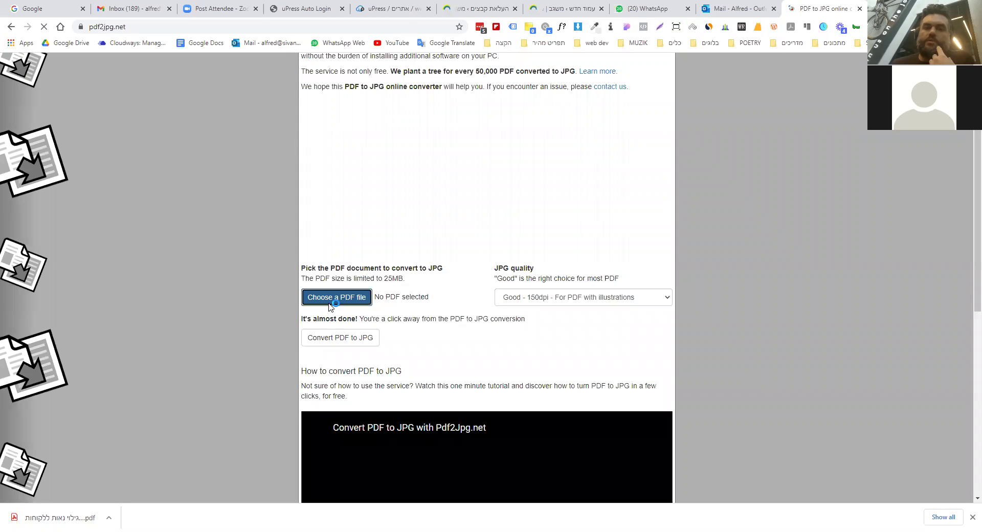
Convert the גילוי נאות ללקוחות PDF from the Desktop to JPG at Excellent 300dpi quality.
click(329, 302)
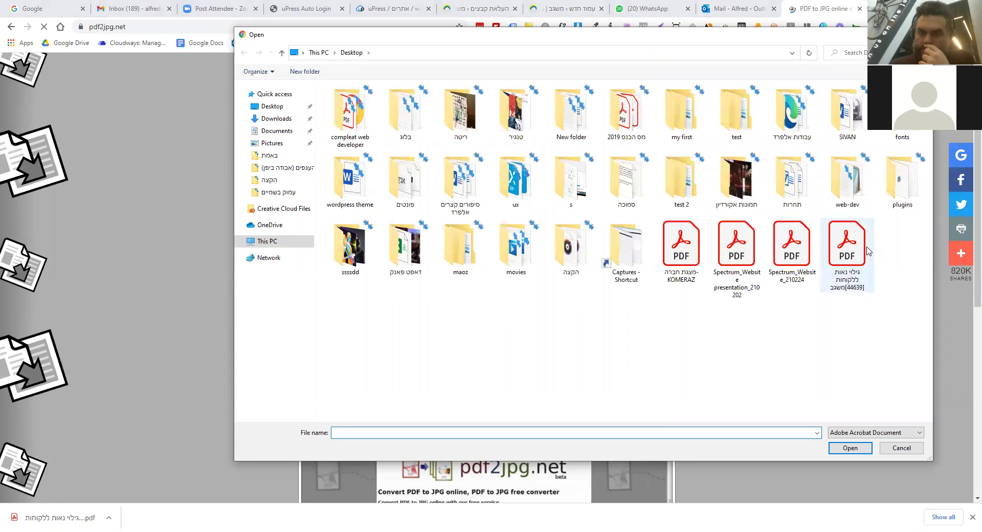
double_click(868, 251)
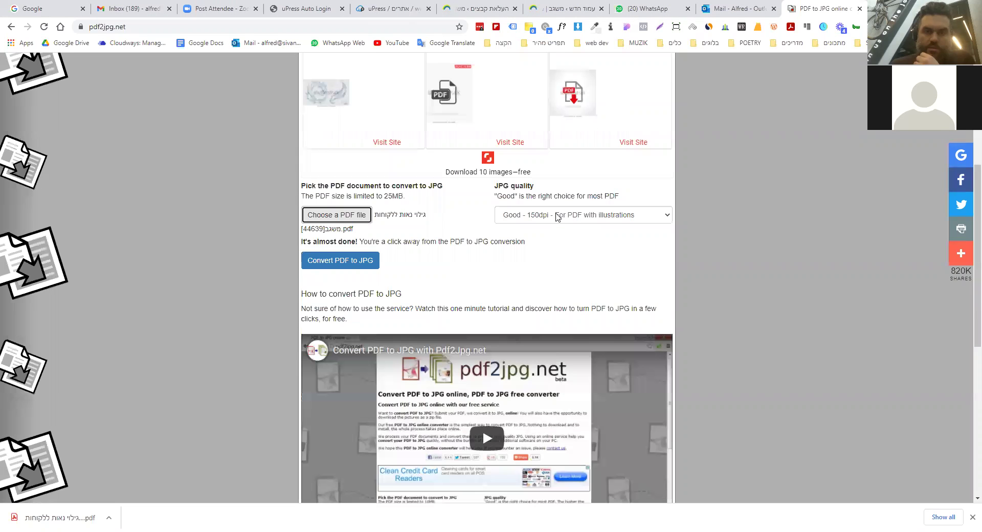
click(560, 221)
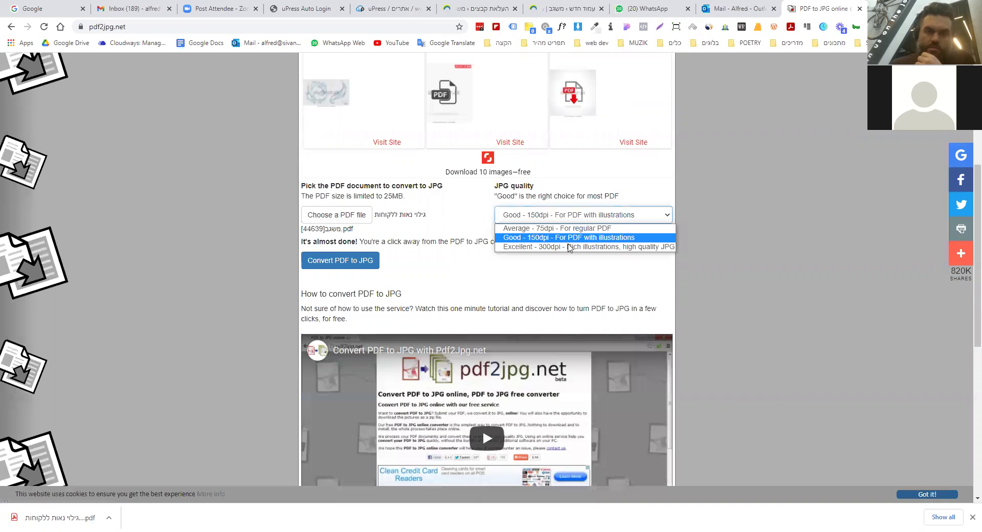
key(Down)
key(Return)
click(351, 266)
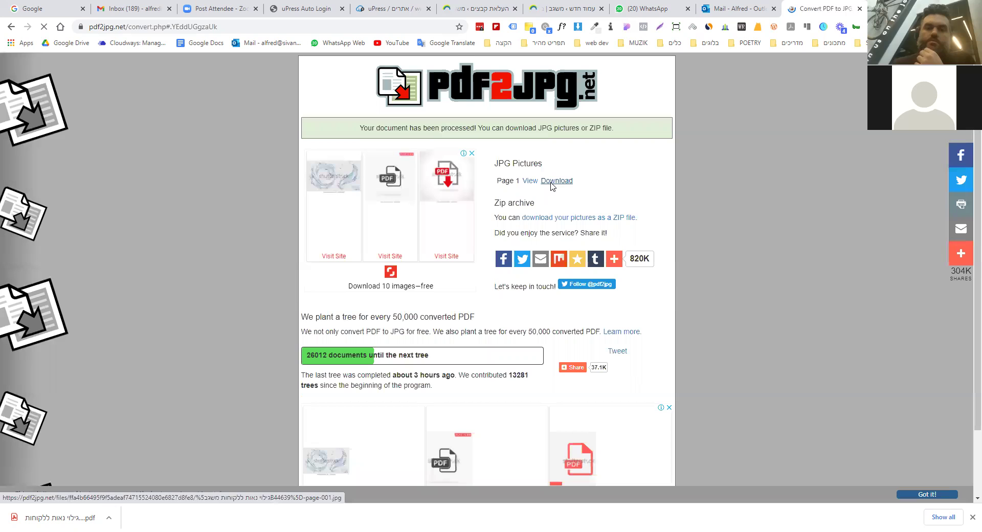
Download the converted JPG of page 1 to the Desktop under its suggested file name.
click(551, 183)
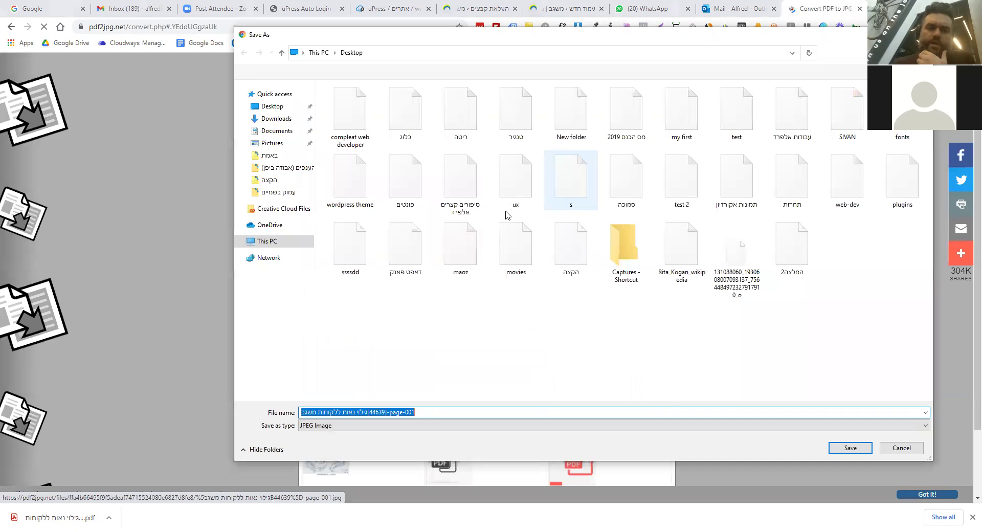
click(280, 118)
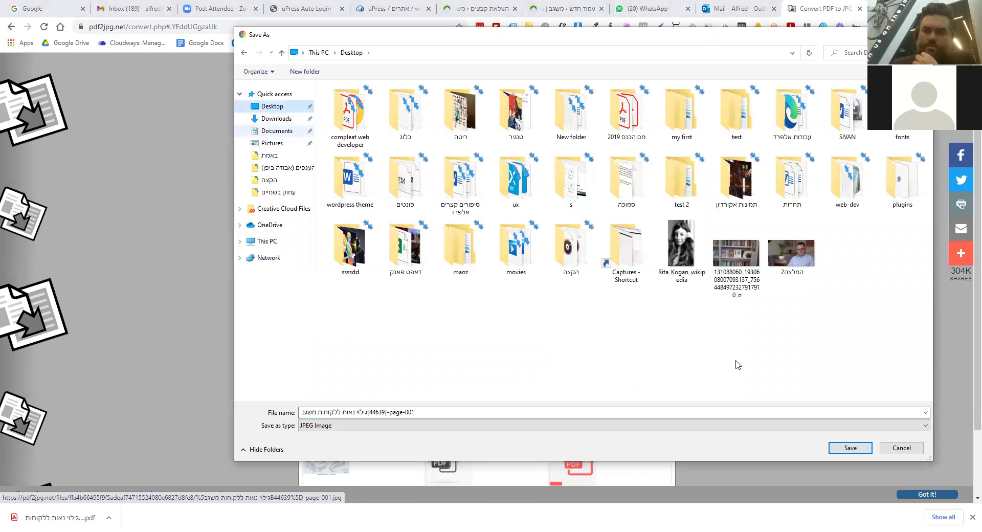
click(850, 447)
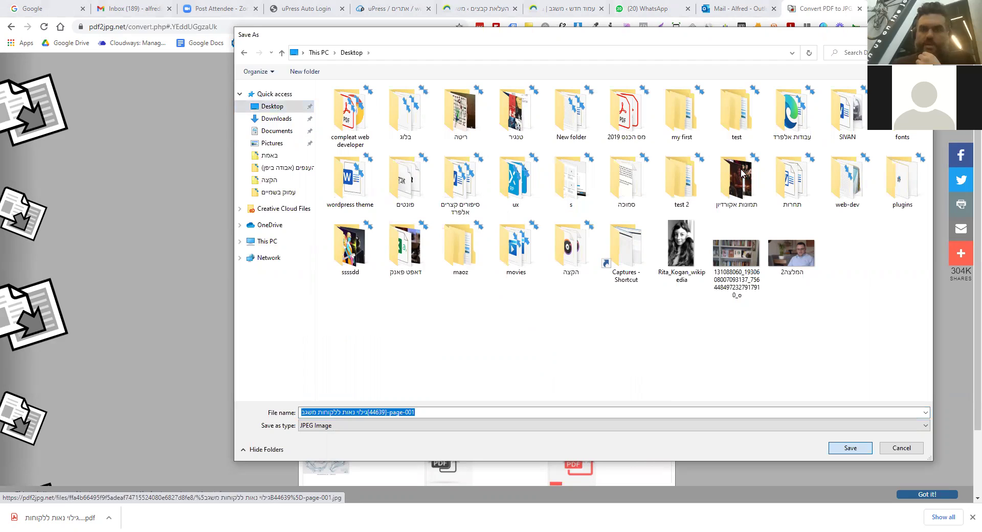
key(Return)
Return to the new גילוי נאות page and open it for editing in Elementor.
click(588, 7)
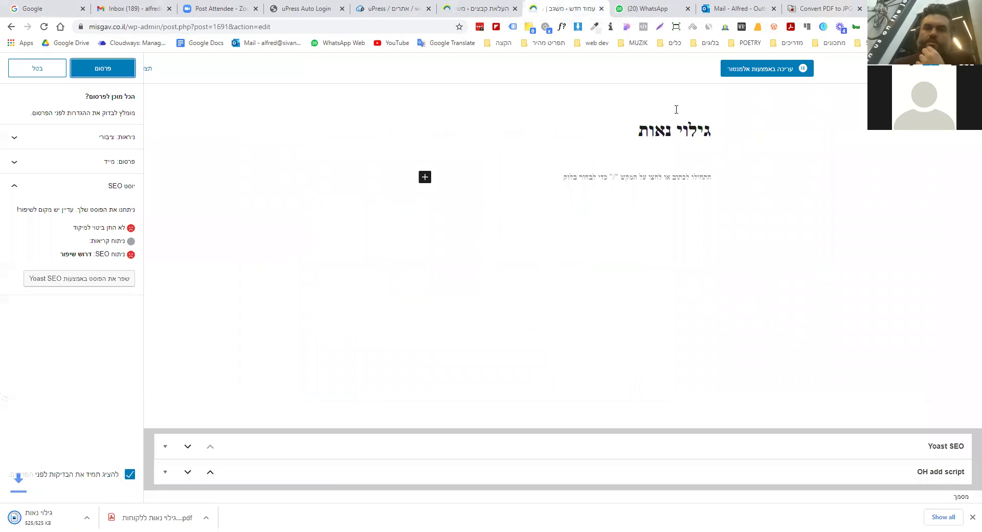
click(738, 72)
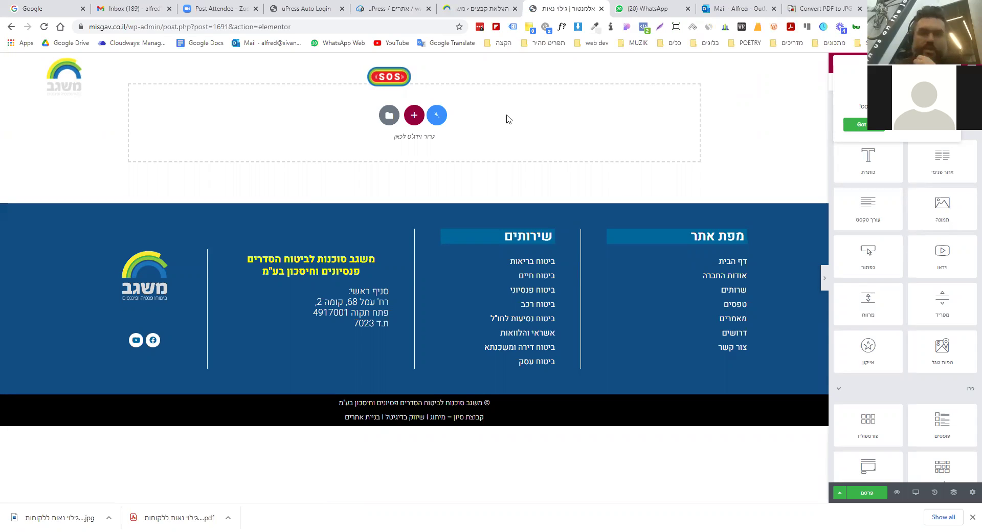
Add a single-column section at the start of the page and give it a minimum height of 206 px.
click(557, 147)
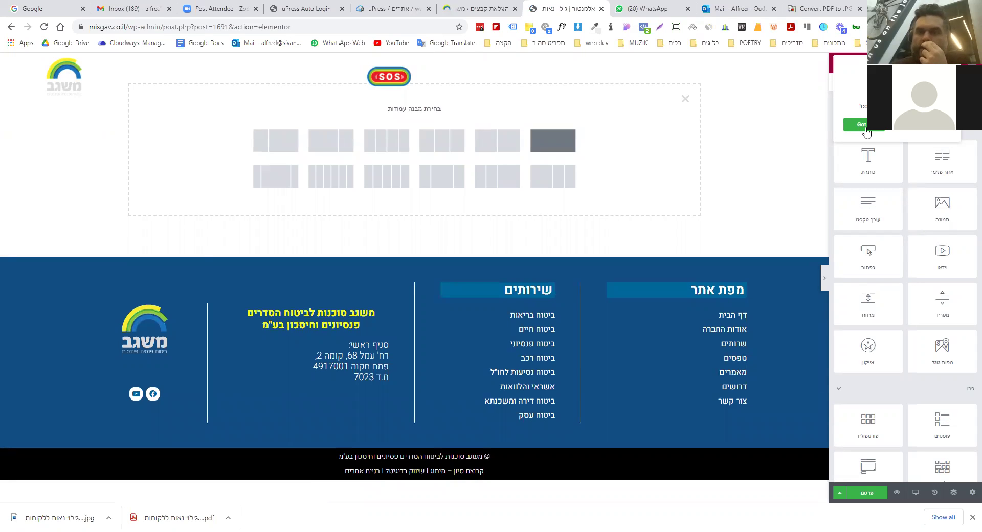
click(606, 121)
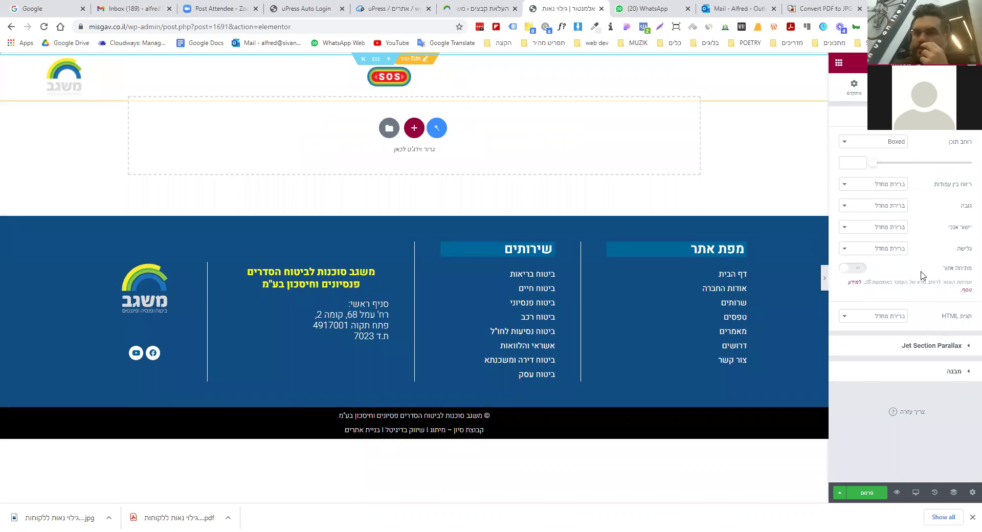
click(893, 211)
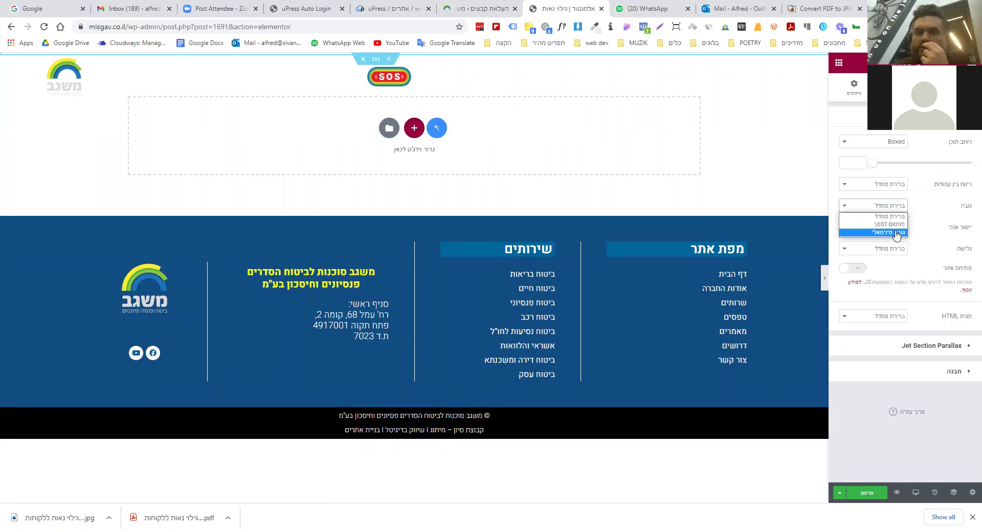
click(895, 233)
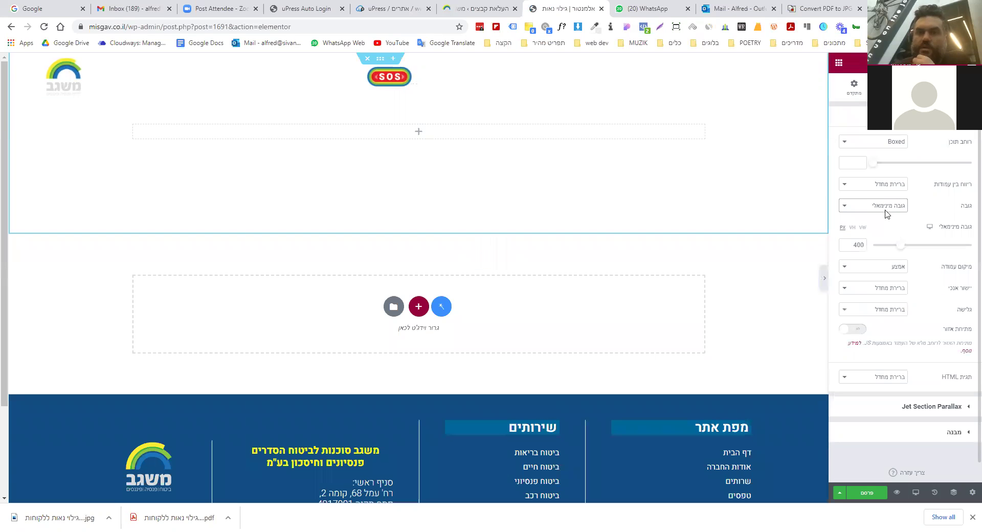
click(891, 250)
drag(890, 251, 885, 253)
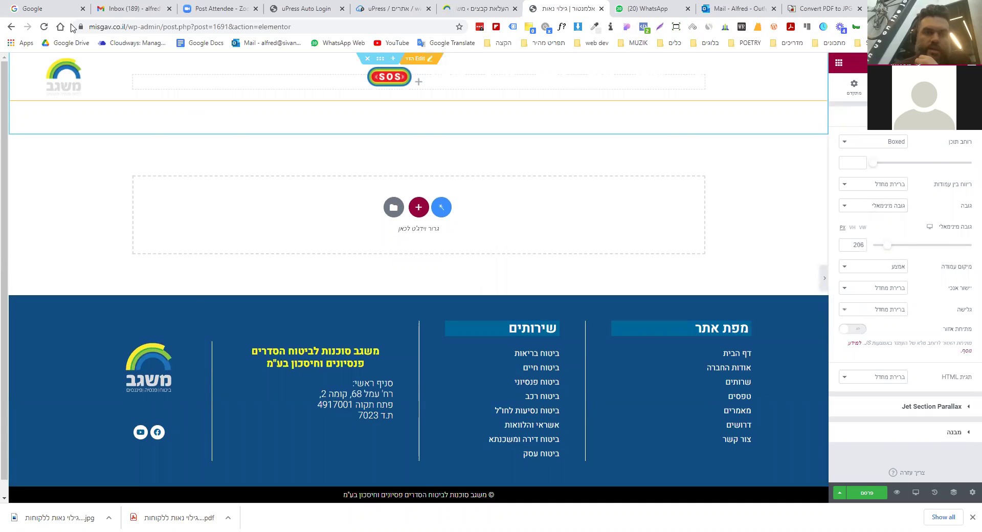
Sample the footer's blue with the color picker and set it, #0F4D82, as the new section's classic background color.
click(594, 27)
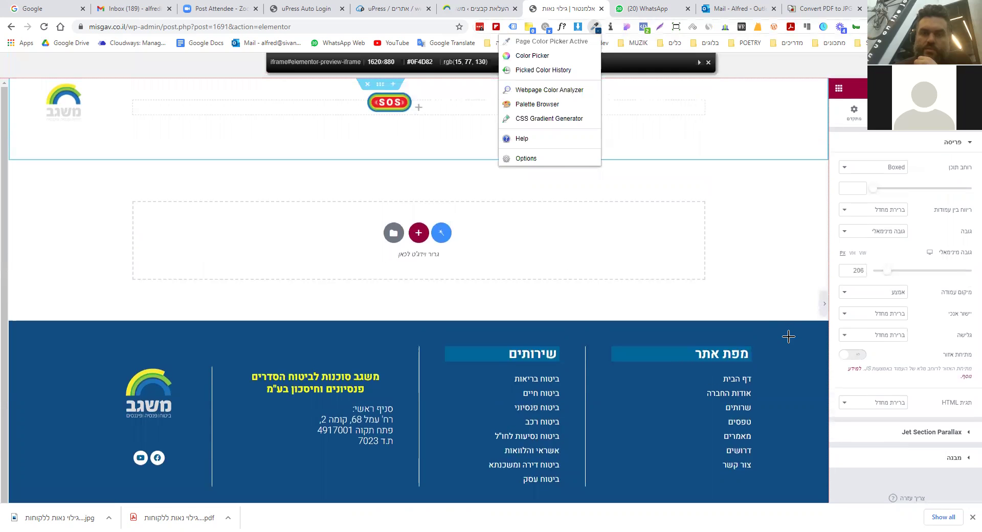
click(789, 341)
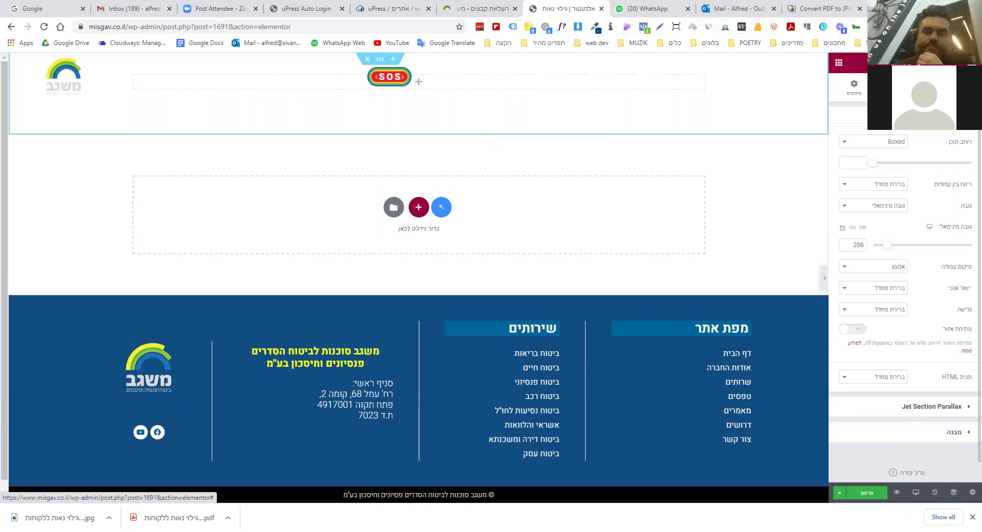
click(905, 87)
click(887, 162)
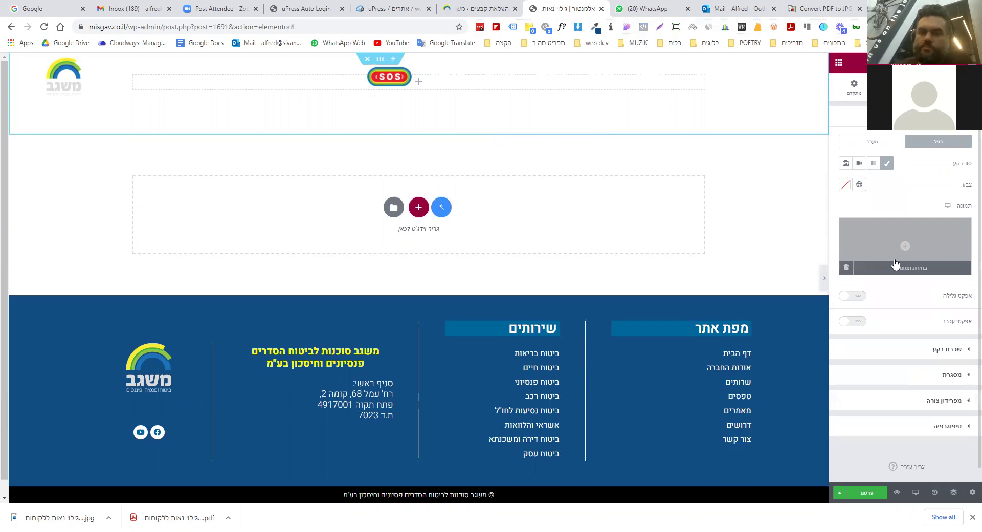
click(846, 184)
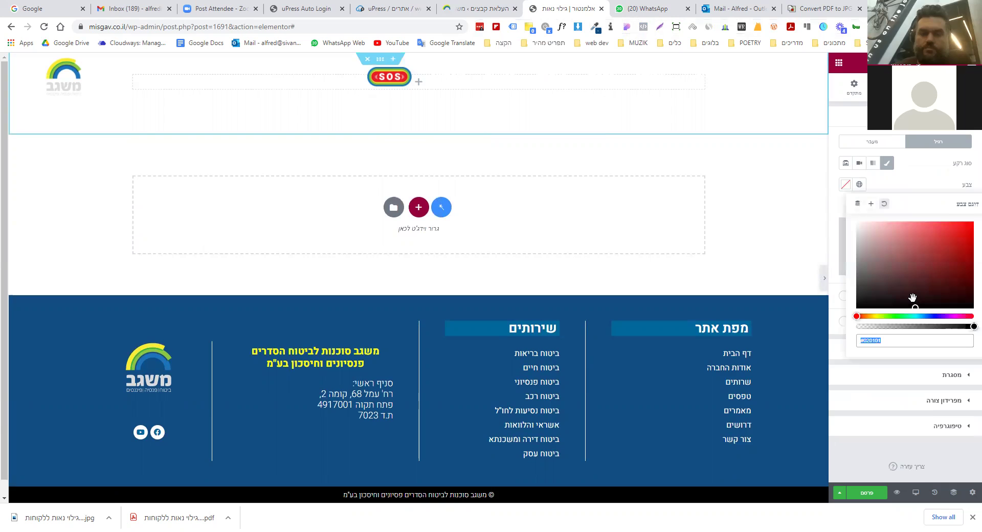
key(ctrl+v)
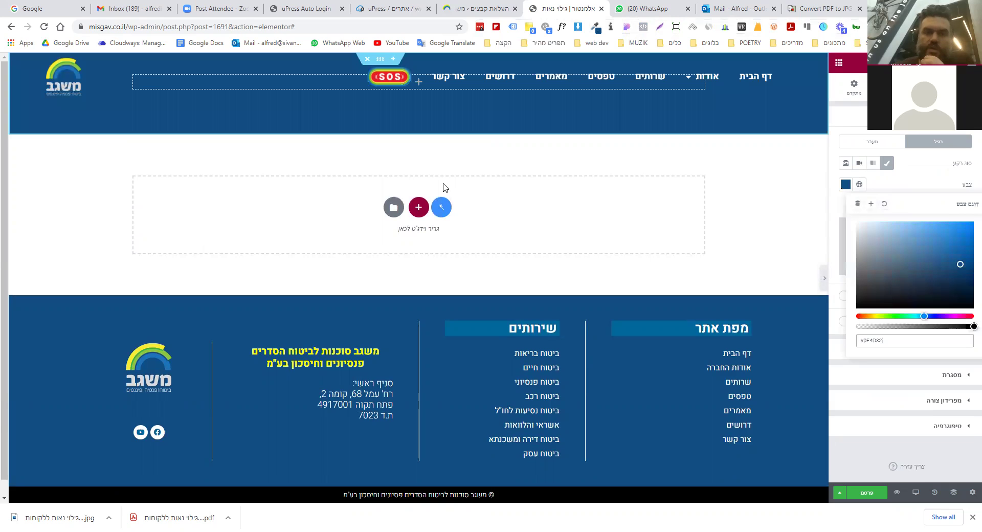
Add a second single-column section below the blue one and place an image widget in it.
click(420, 209)
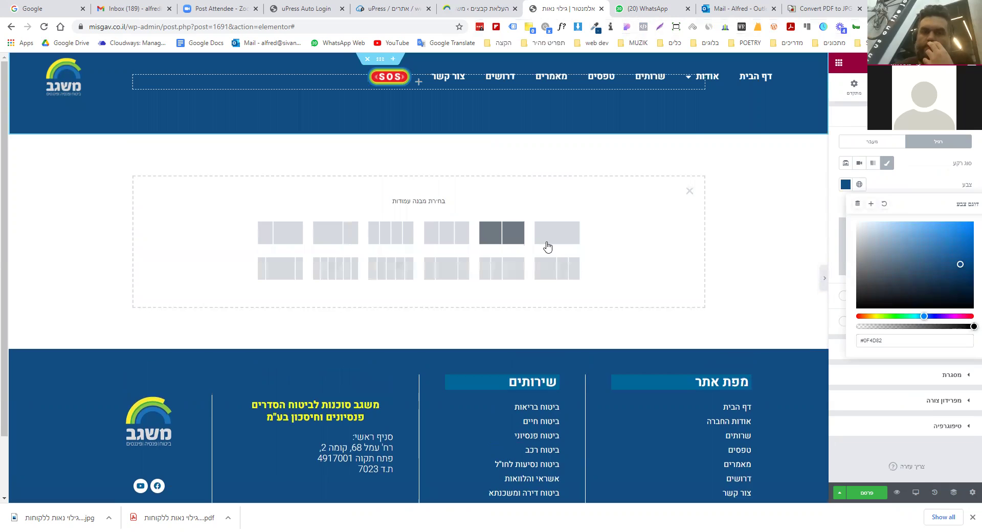
click(557, 232)
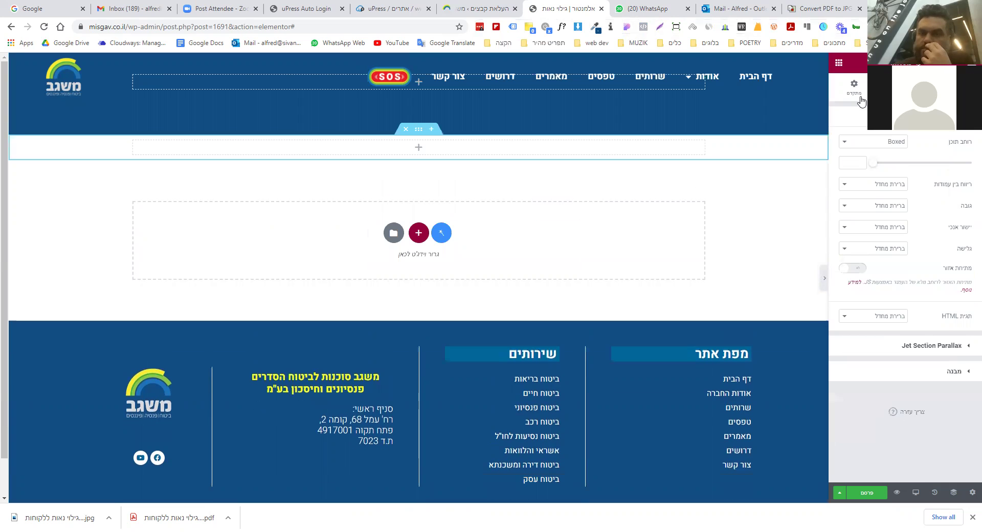
click(841, 72)
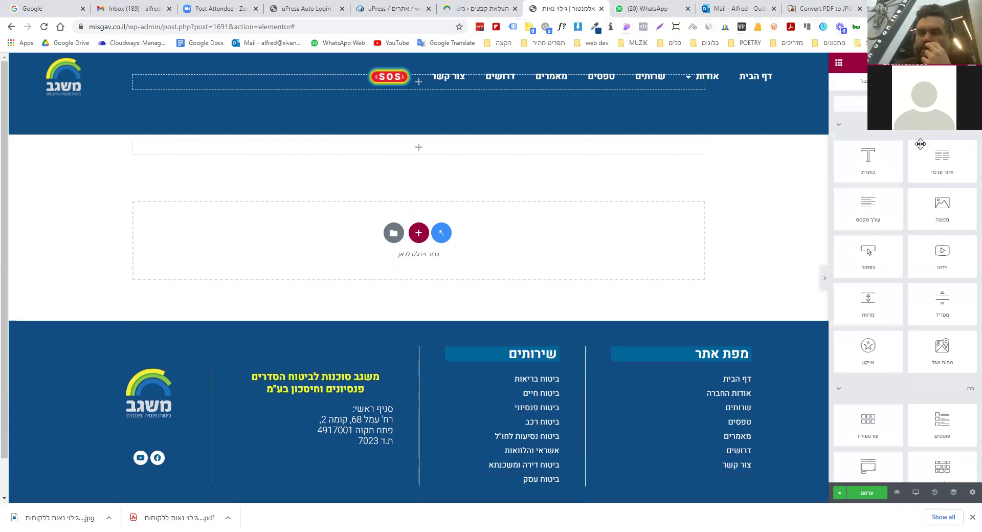
drag(941, 207, 551, 147)
Upload the גילוי נאות ללקוחות page-001 JPG from the Desktop and insert it into the image widget.
click(901, 160)
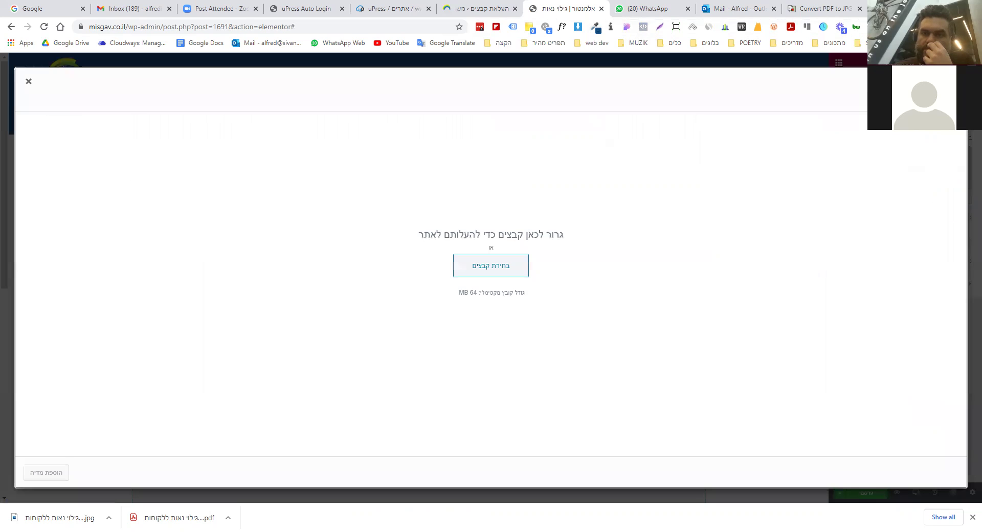
click(507, 266)
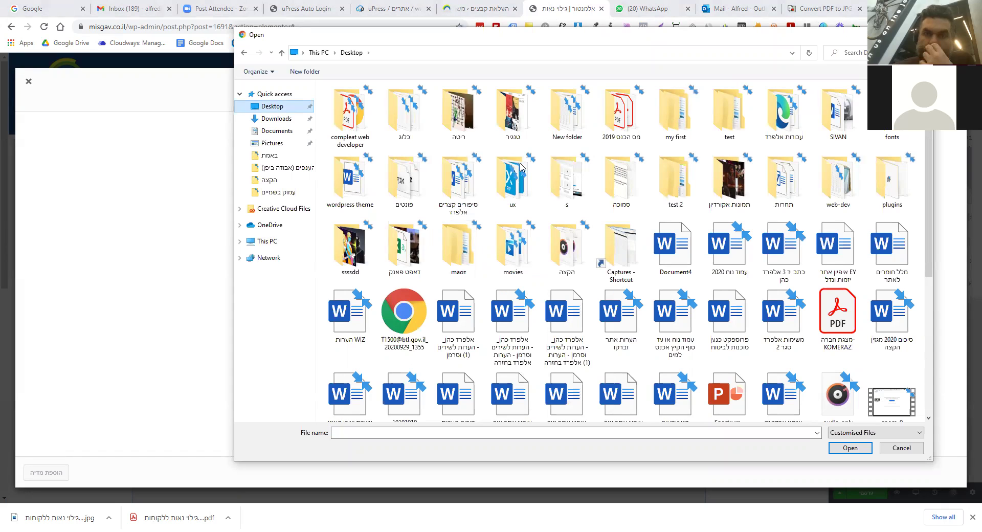
scroll(636, 242, down, 5)
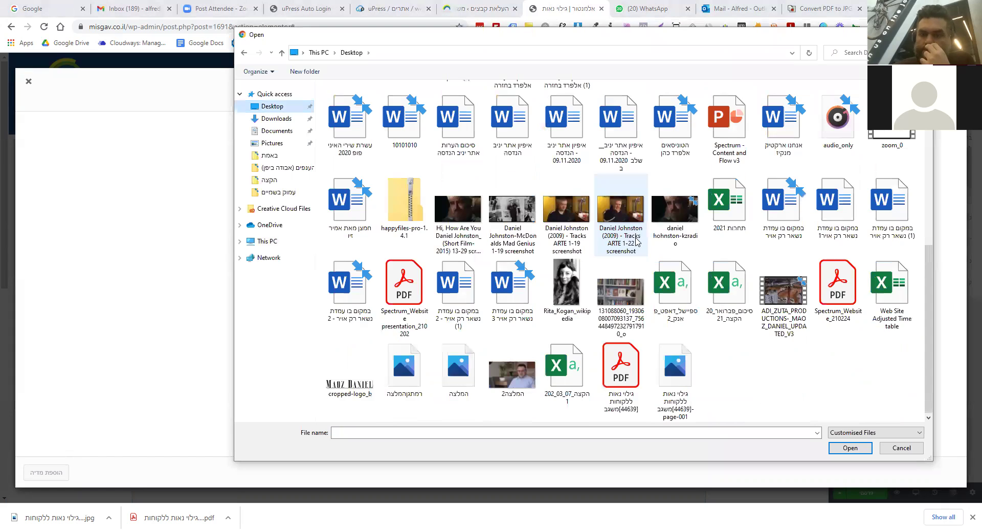
double_click(675, 373)
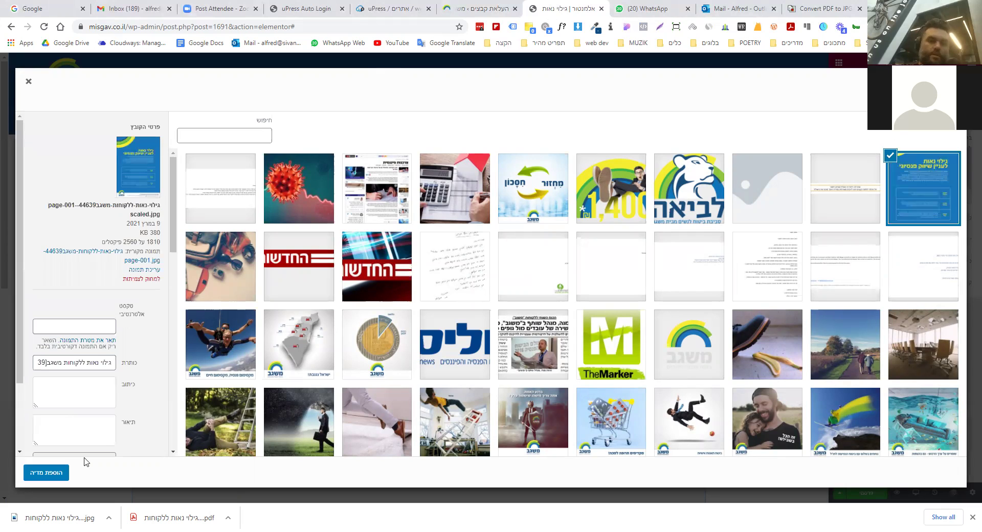
click(62, 474)
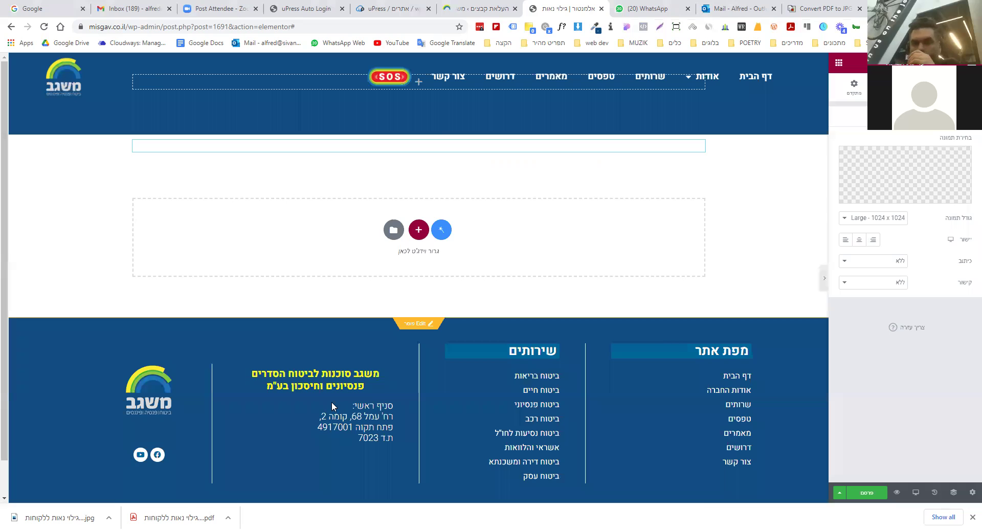
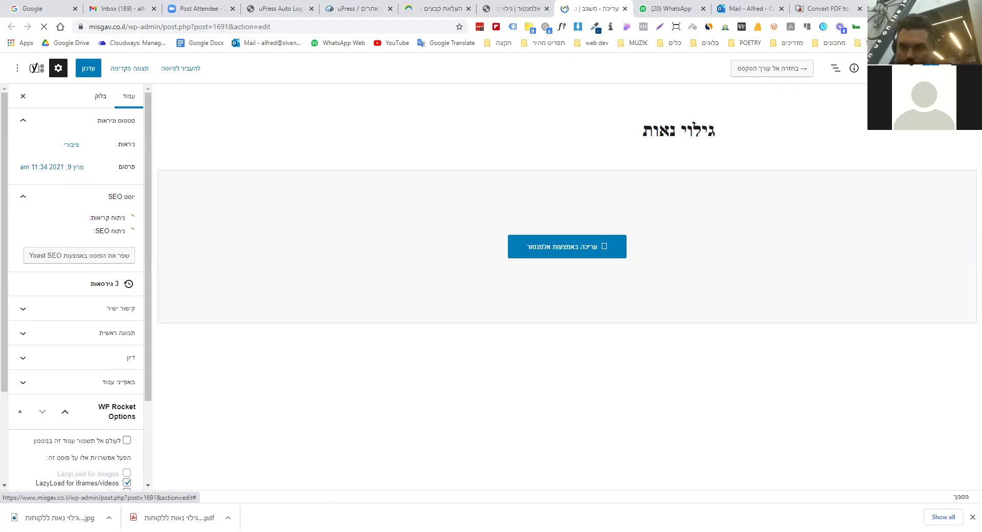
Go to the site's saved templates and open the טופס שירות ביטוח רכב template for editing in Elementor.
click(966, 68)
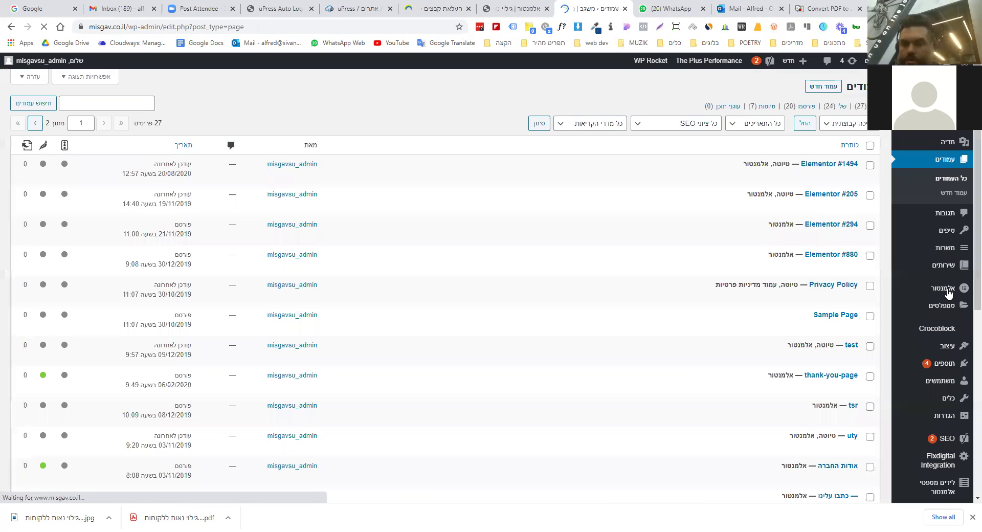
mouse_move(936, 307)
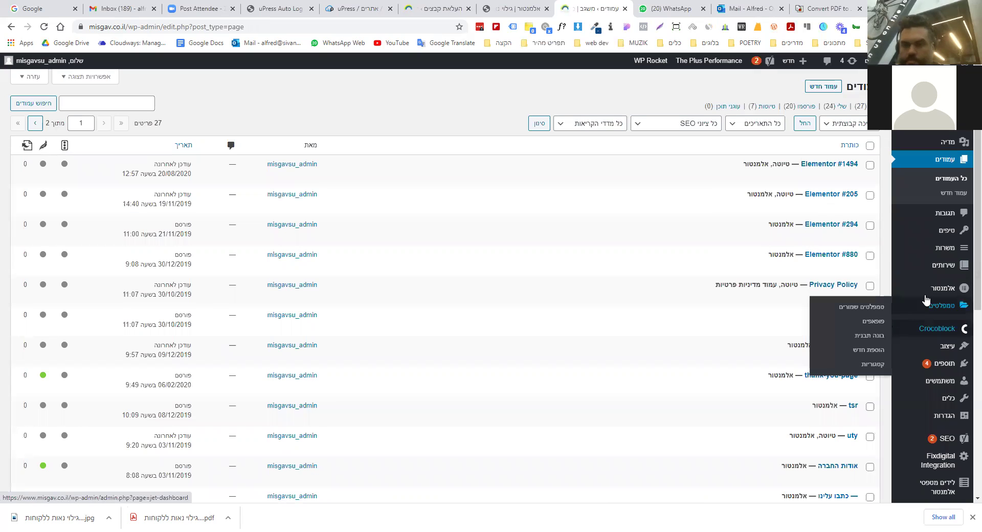
click(871, 310)
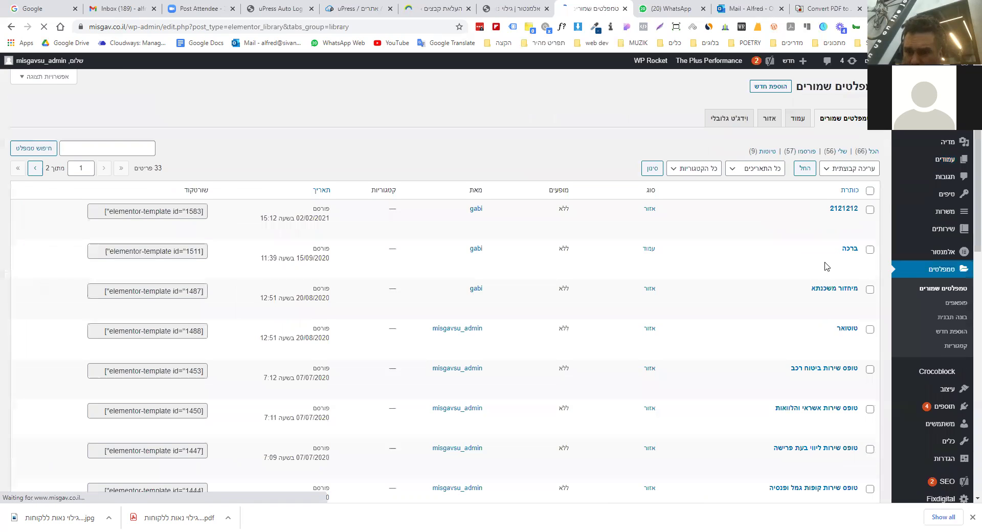
scroll(824, 264, down, 1)
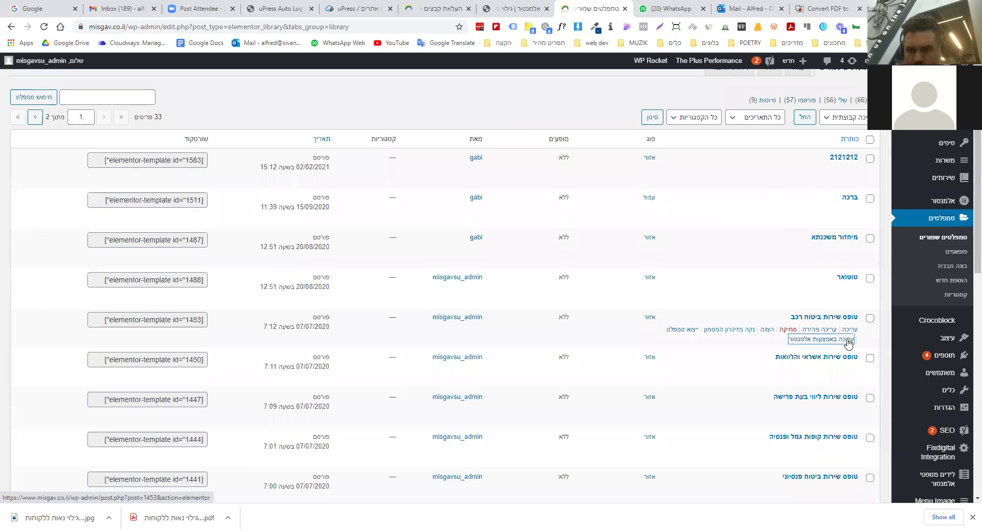
click(847, 340)
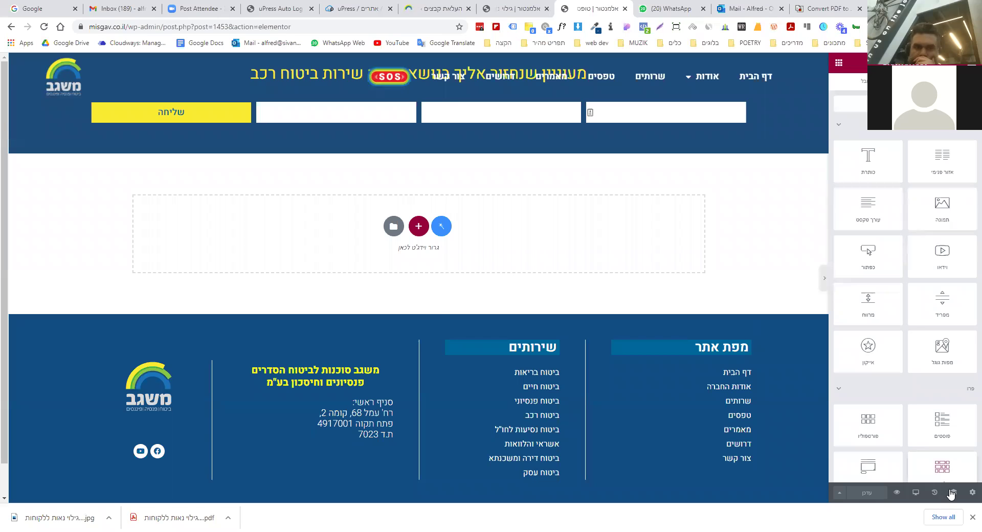
Copy the template's contact form section and paste it below the disclosure image on the גילוי נאות page.
click(103, 134)
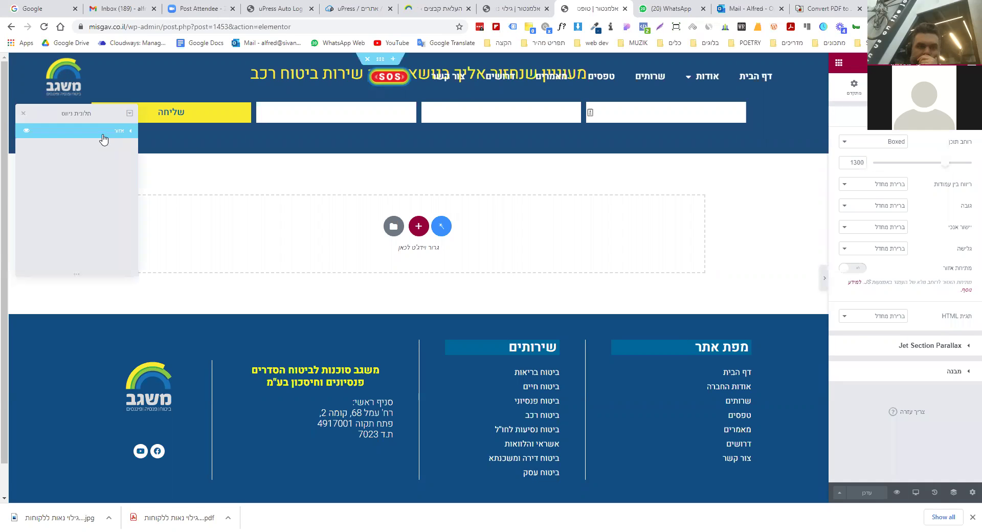
click(532, 9)
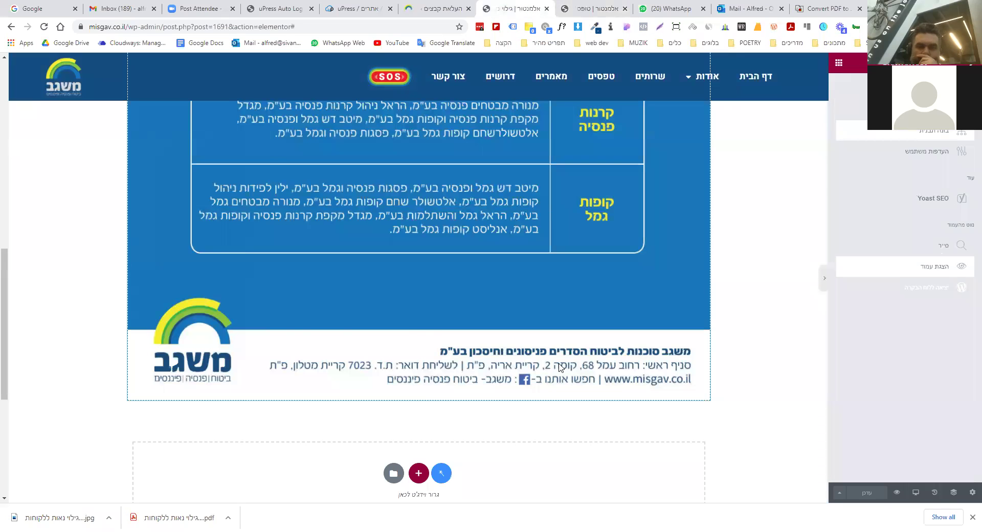
scroll(542, 366, down, 2)
right_click(525, 366)
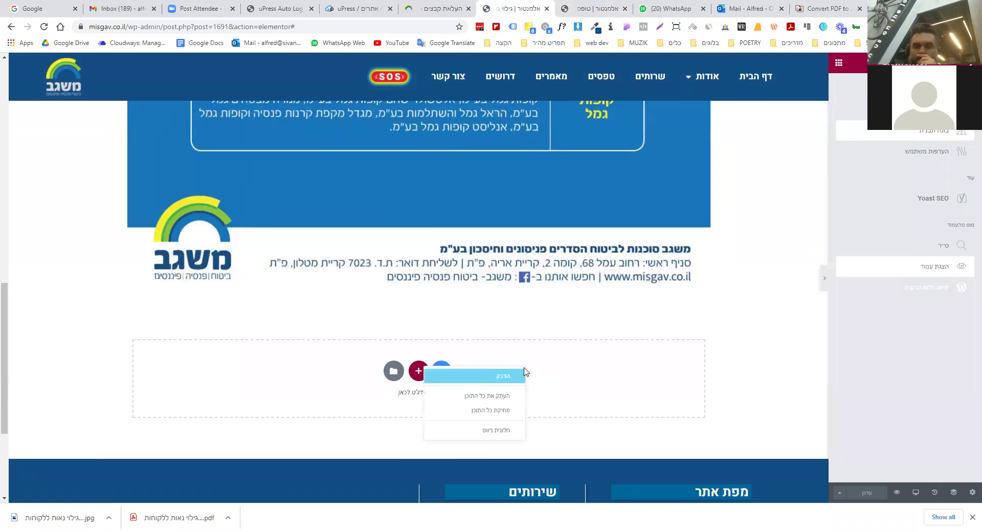
click(524, 374)
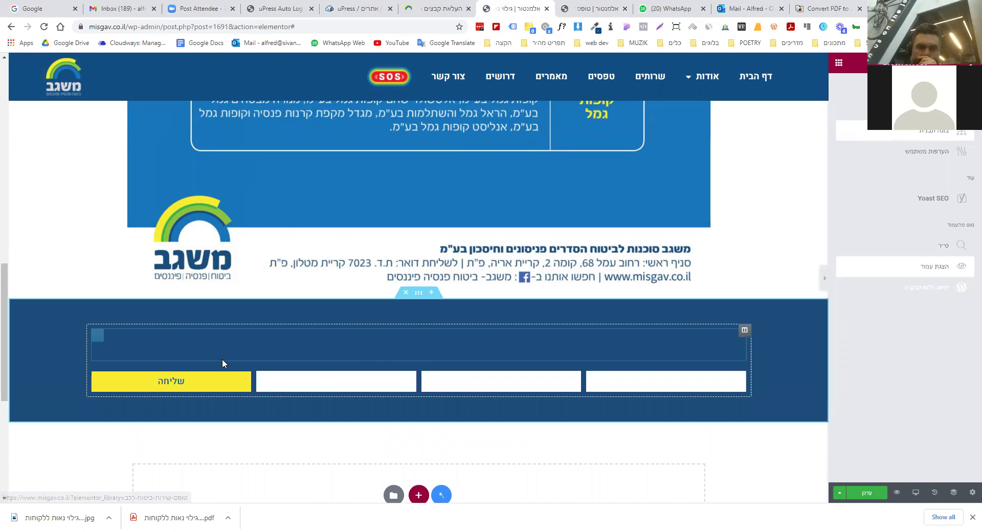
Rename the pasted form as טופס עמוד גילוי נאות and update the page.
click(319, 372)
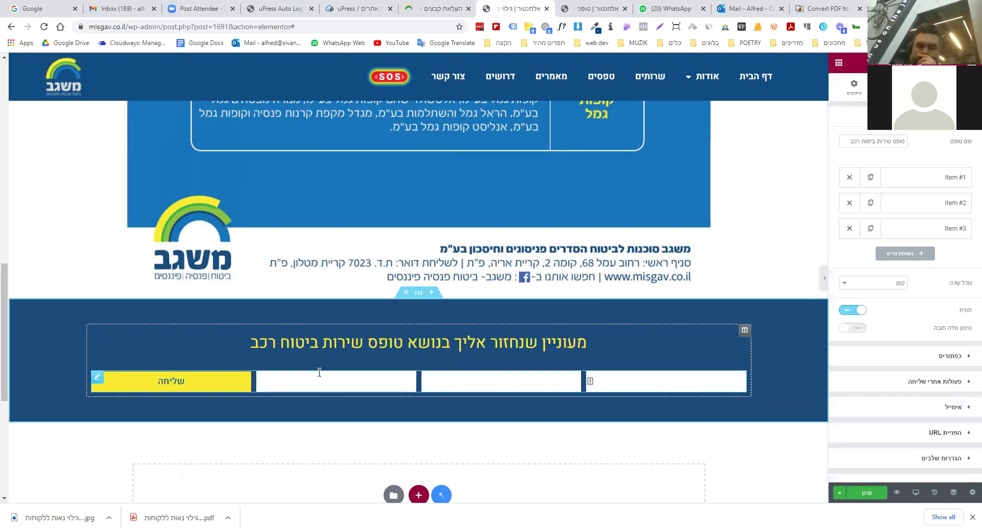
click(889, 143)
drag(889, 143, 894, 142)
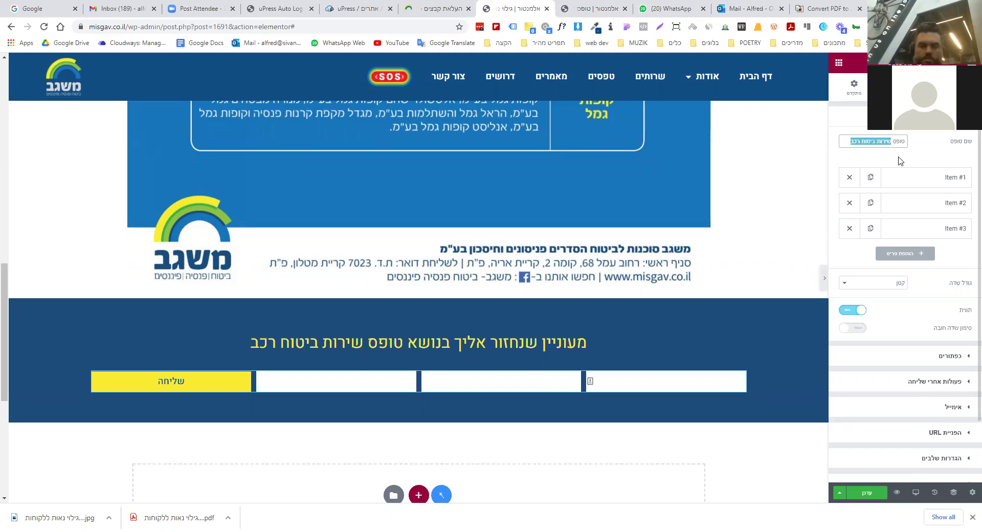
text(עמוד גילוי נאות)
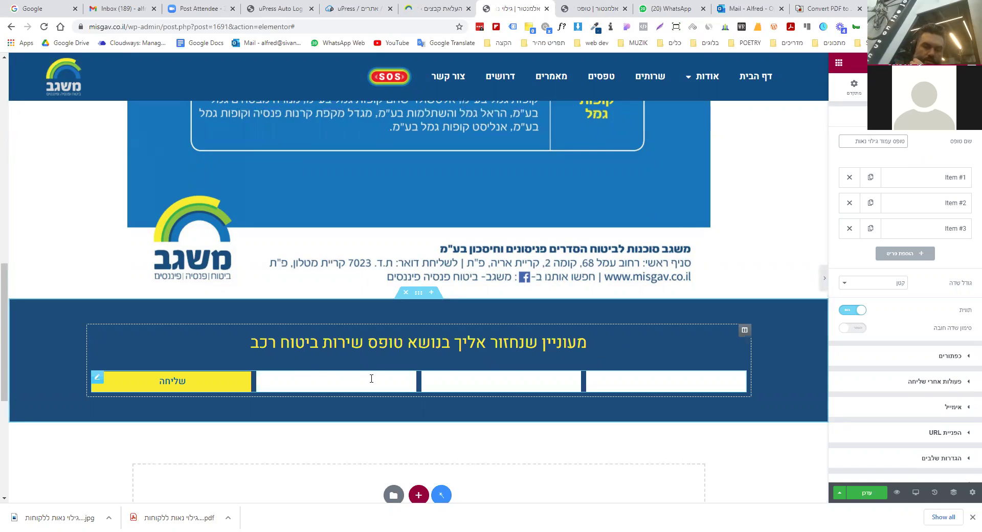
click(865, 501)
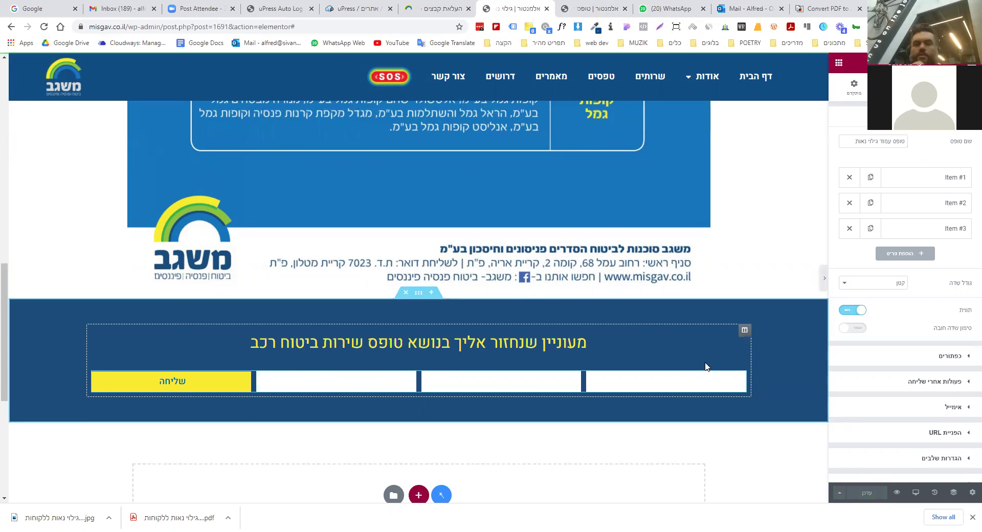
Remove the dynamic post title from the after-text of the heading above the form.
scroll(704, 367, up, 2)
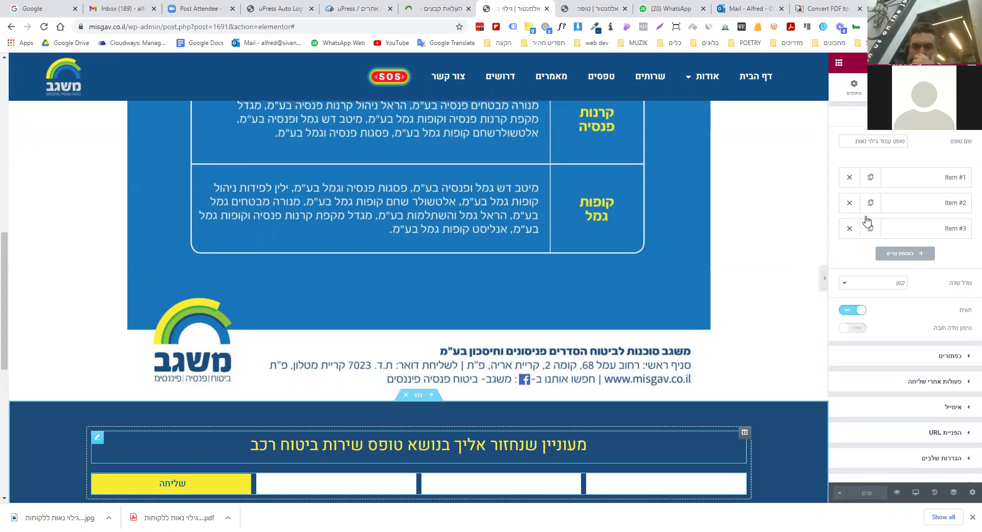
click(847, 202)
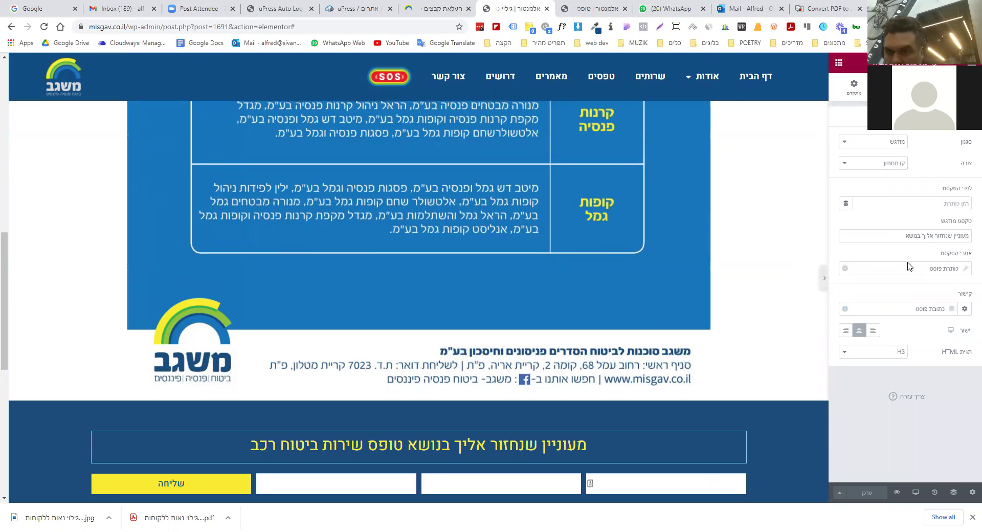
click(844, 269)
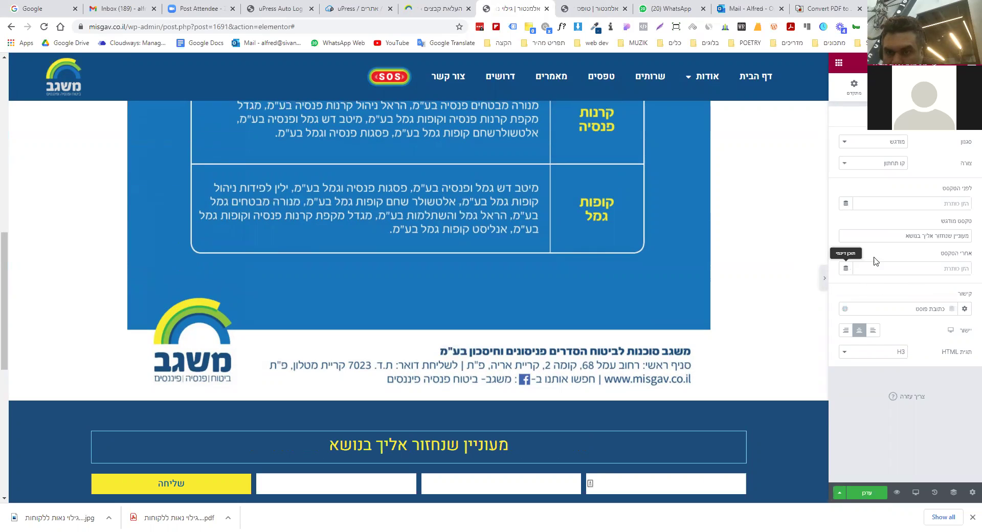
Change the highlighted heading text above the form to "מעוניין שנחזור אליך, השאר פרטים:" and update the page.
click(900, 232)
key(BackSpace)
key(BackSpace)
key(BackSpace)
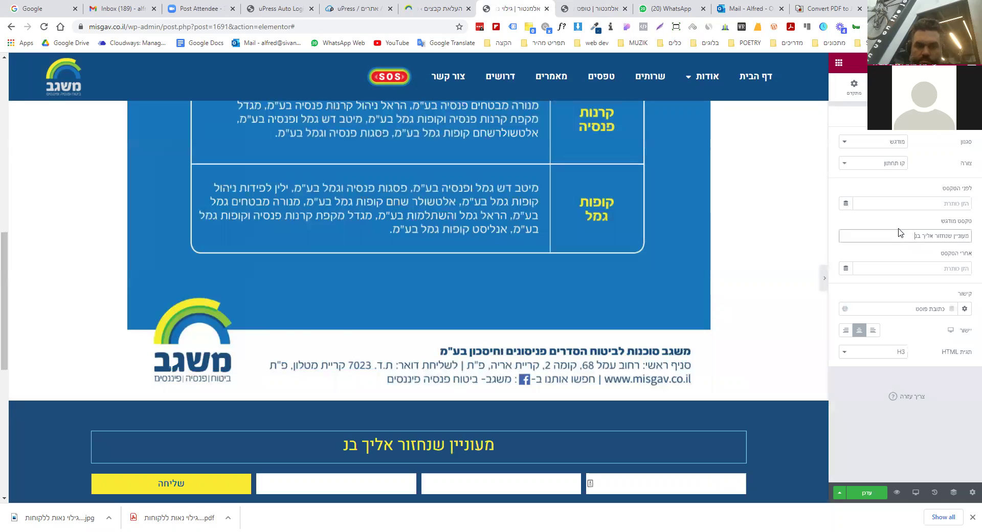
key(BackSpace)
key(BackSpace)
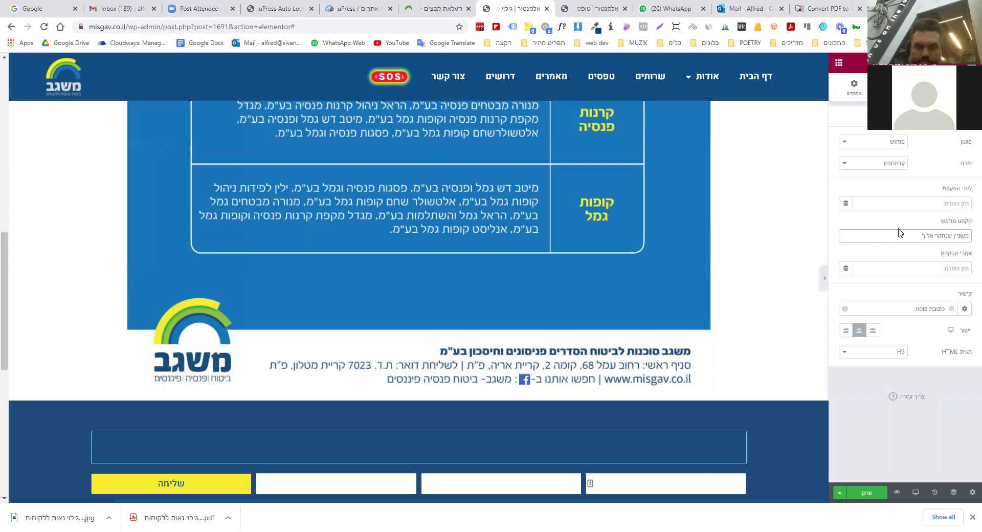
text(, השאר)
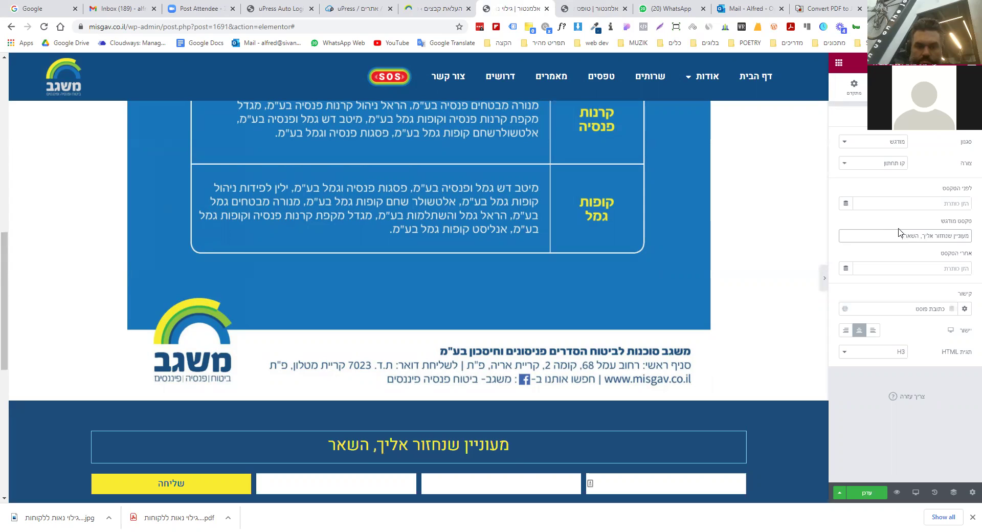
text( פרטים:)
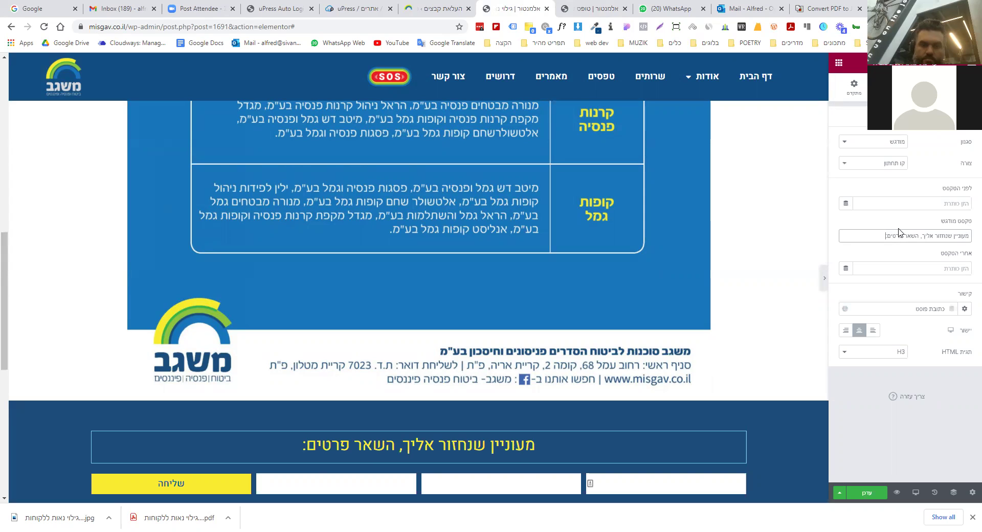
click(870, 495)
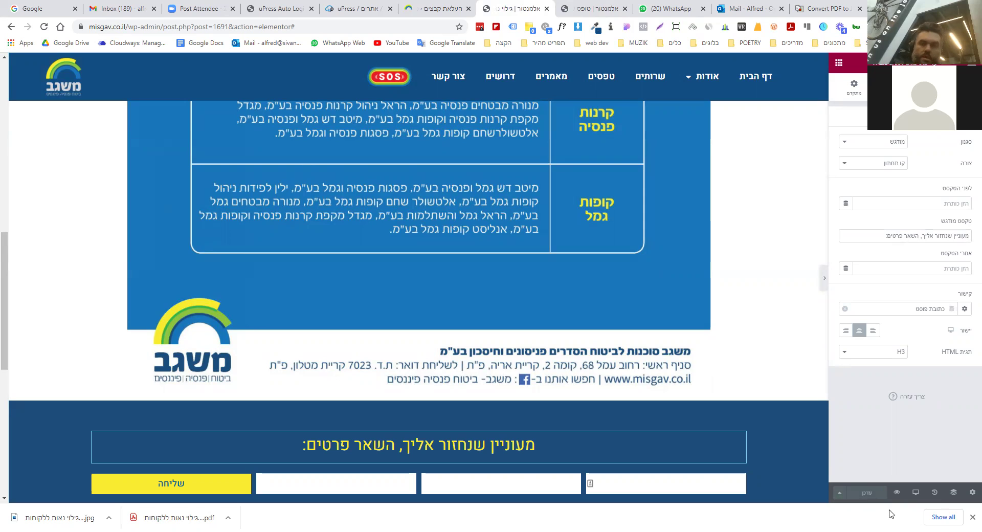
Leave the Elementor editor for the WordPress dashboard and open the site's menu management (תפריטים).
click(839, 63)
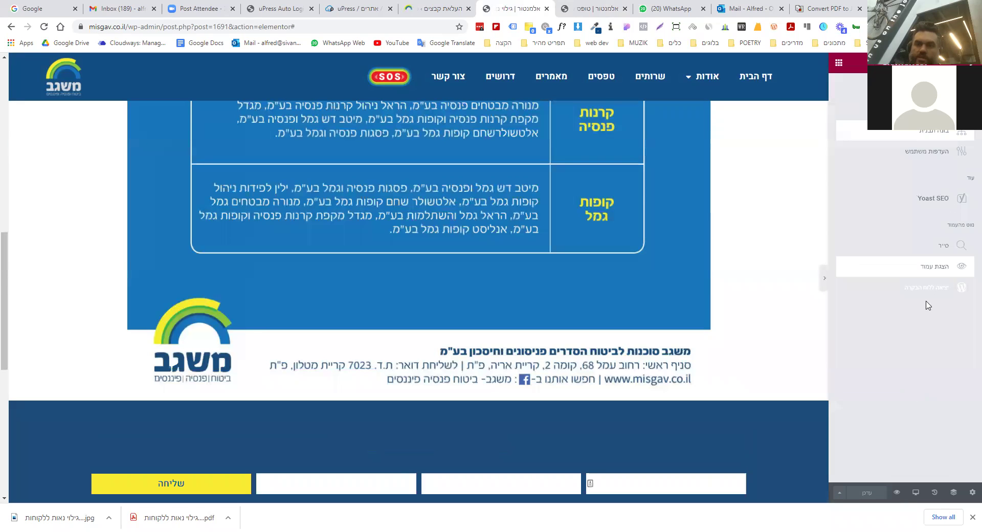
click(929, 292)
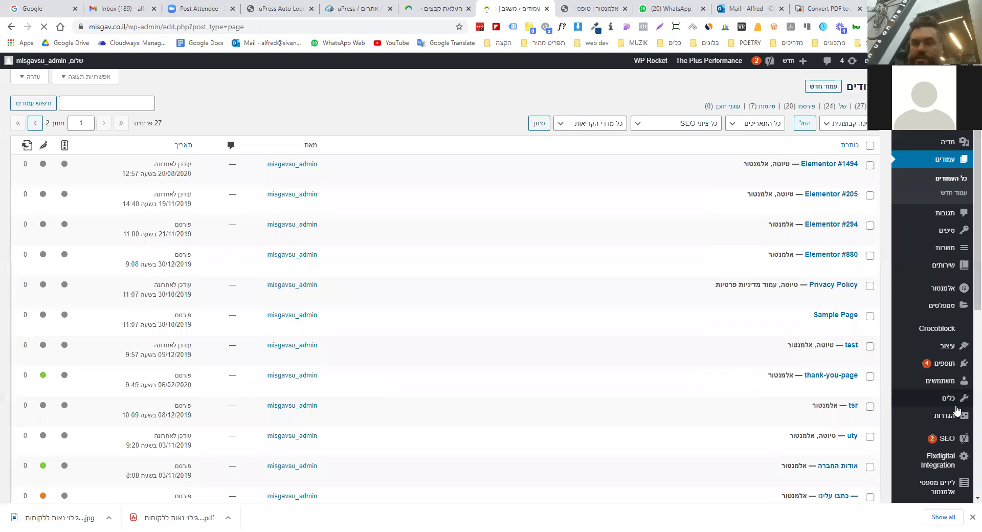
mouse_move(946, 351)
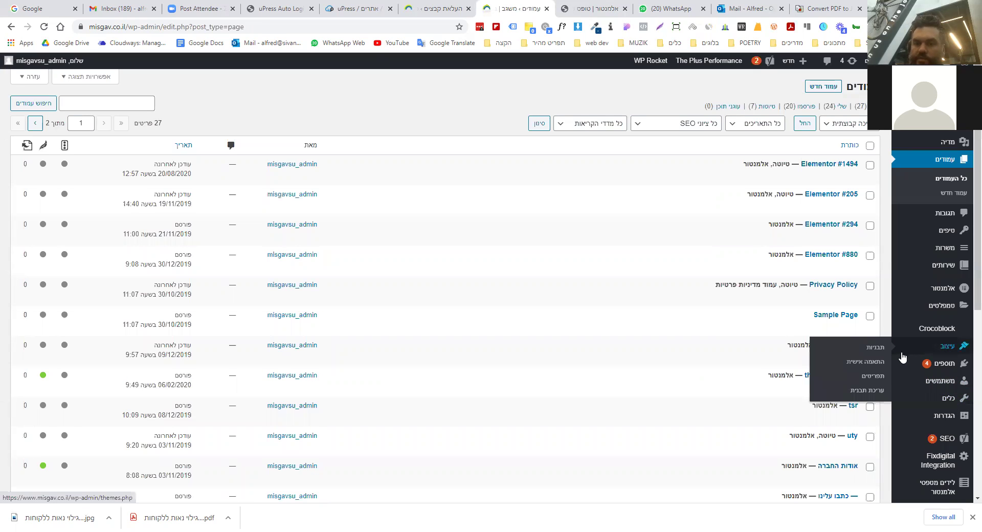
click(881, 376)
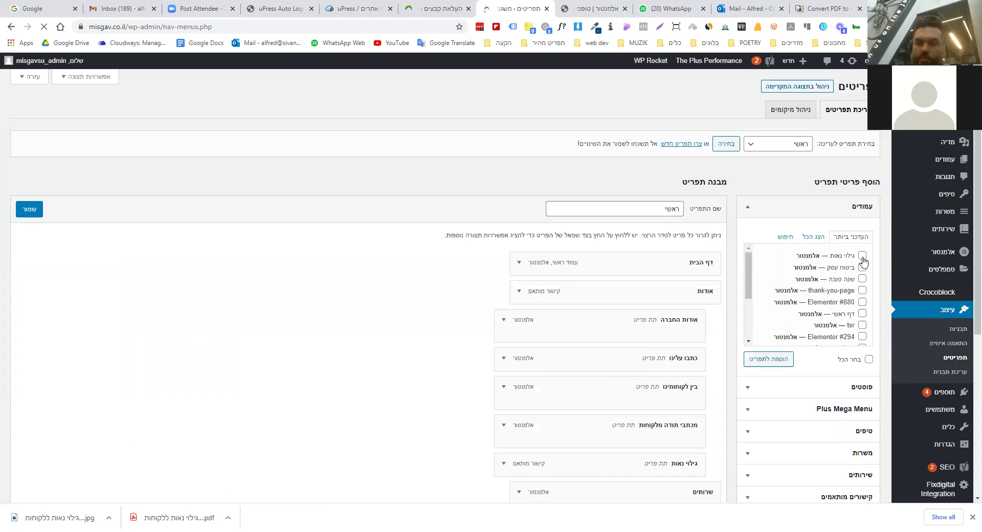
Add the גילוי נאות page to the ראשי menu and remove the custom-link item of the same name under אודות.
click(862, 255)
scroll(477, 334, down, 4)
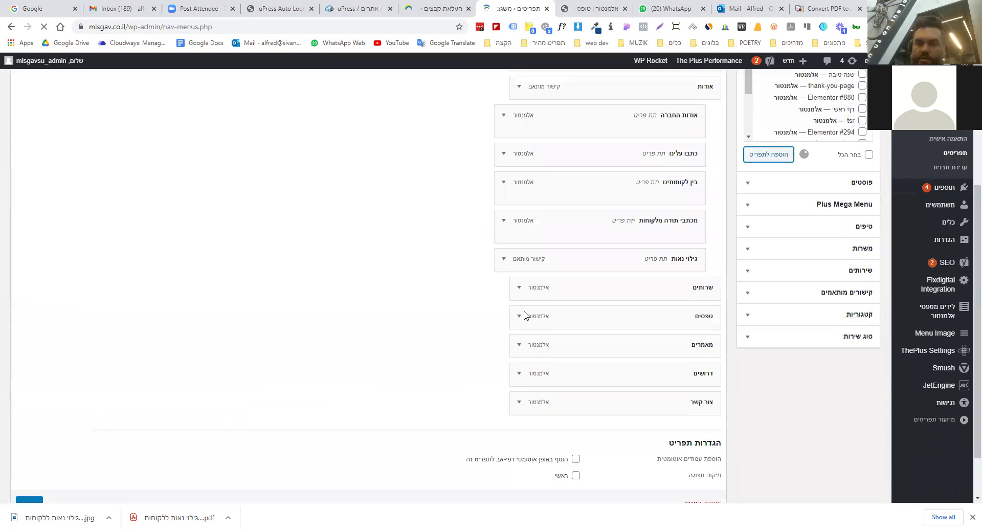
click(505, 259)
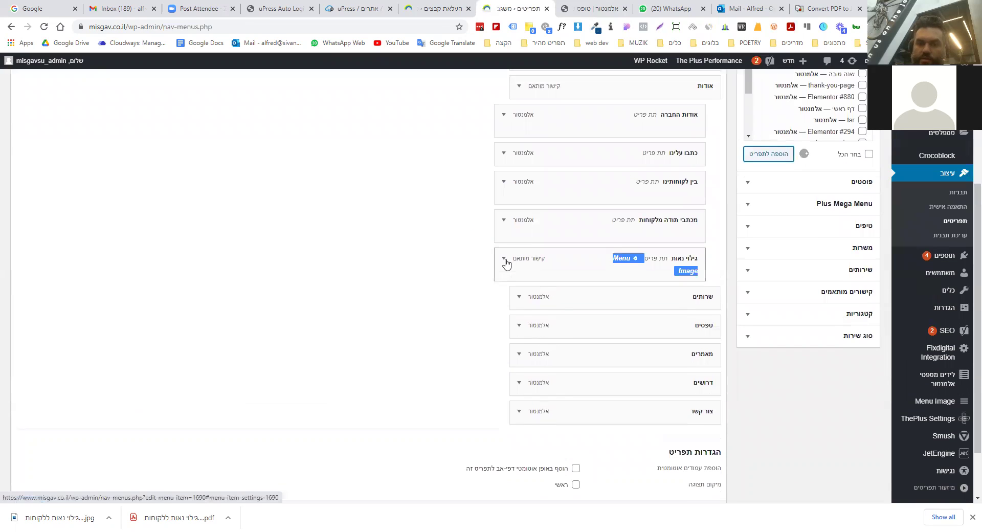
scroll(685, 285, down, 5)
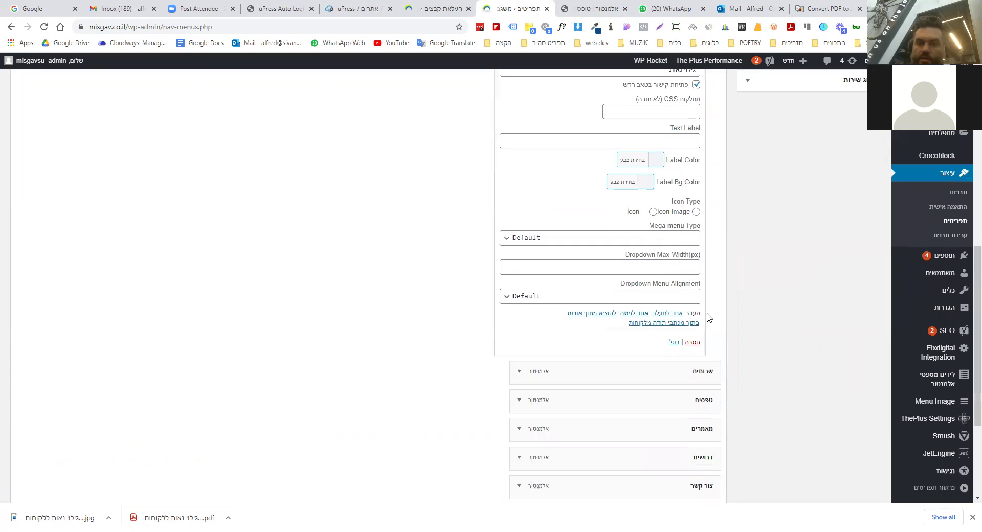
click(694, 343)
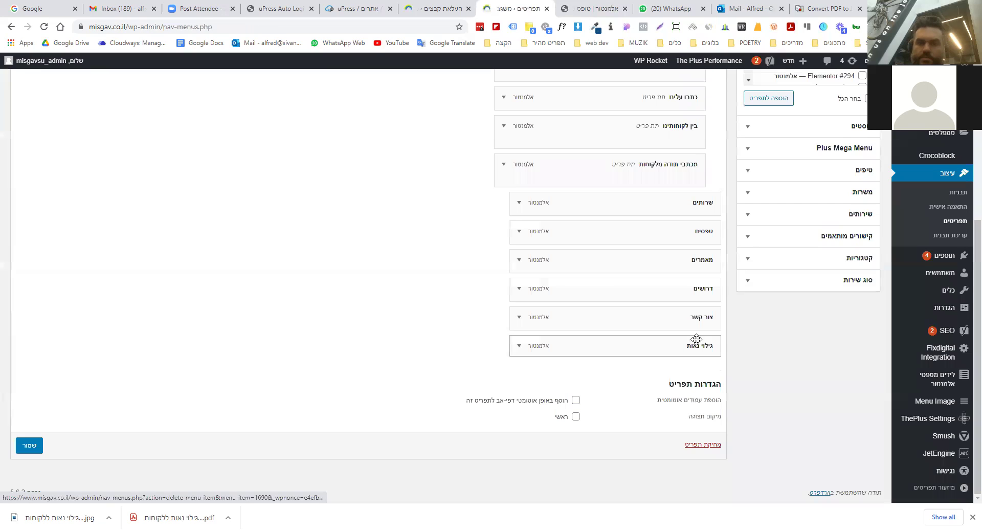
Move the new גילוי נאות page item under אודות, directly below מכתבי תודה מלקוחות, and save the menu.
drag(686, 345, 670, 227)
click(29, 474)
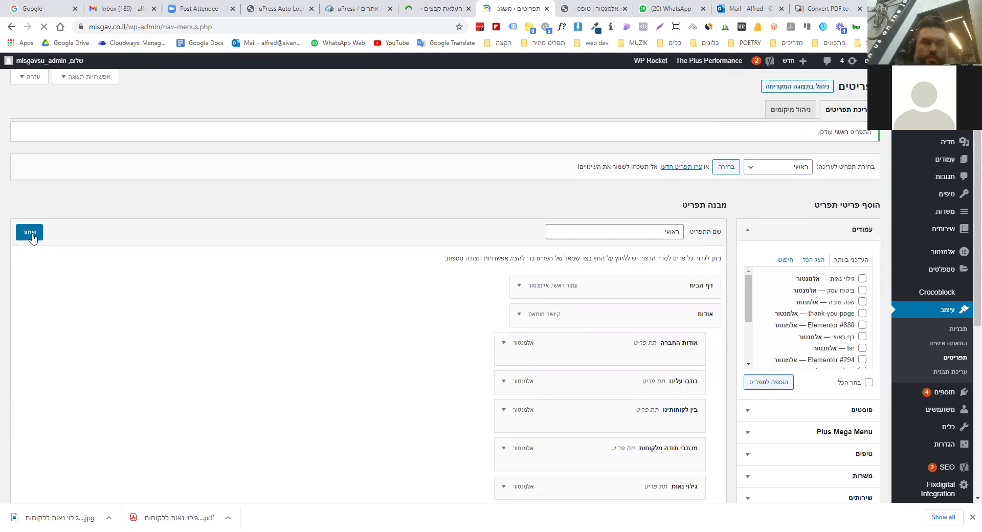
click(30, 237)
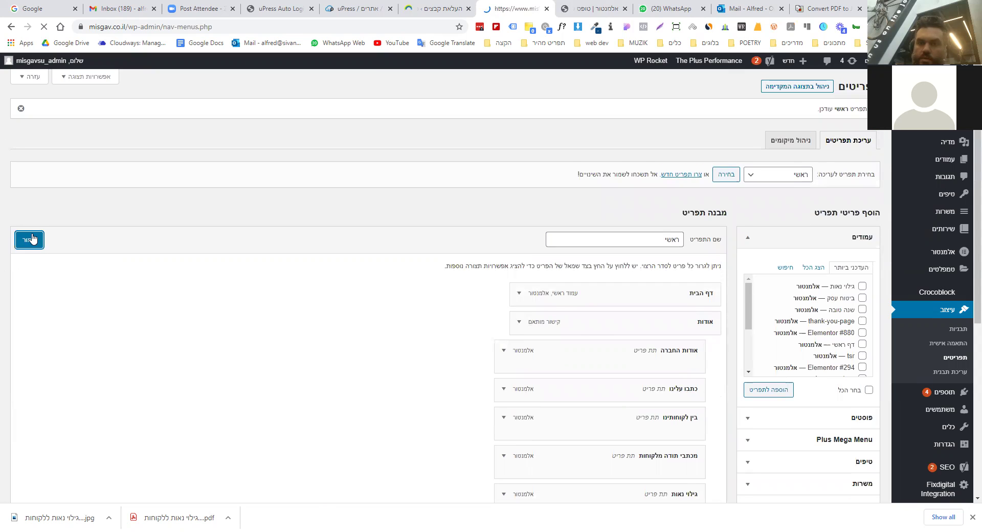
click(29, 236)
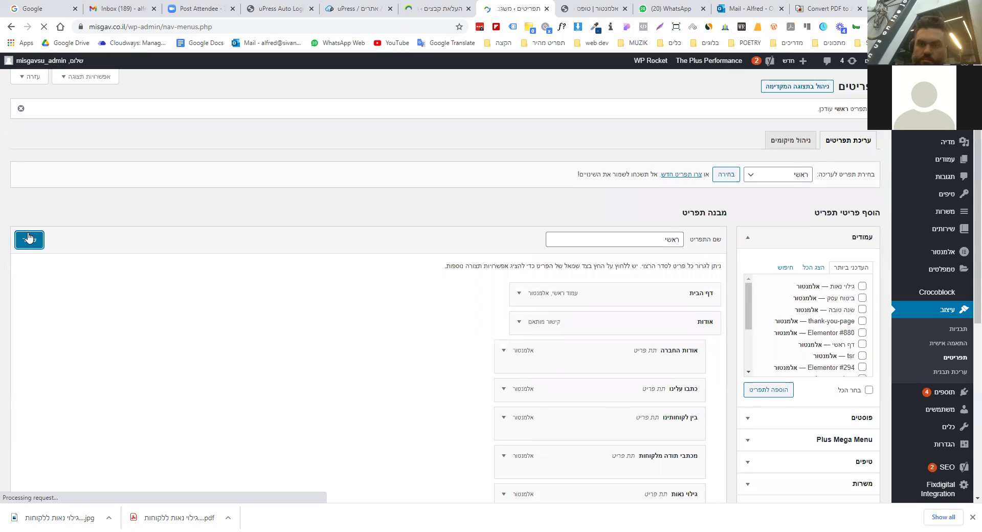